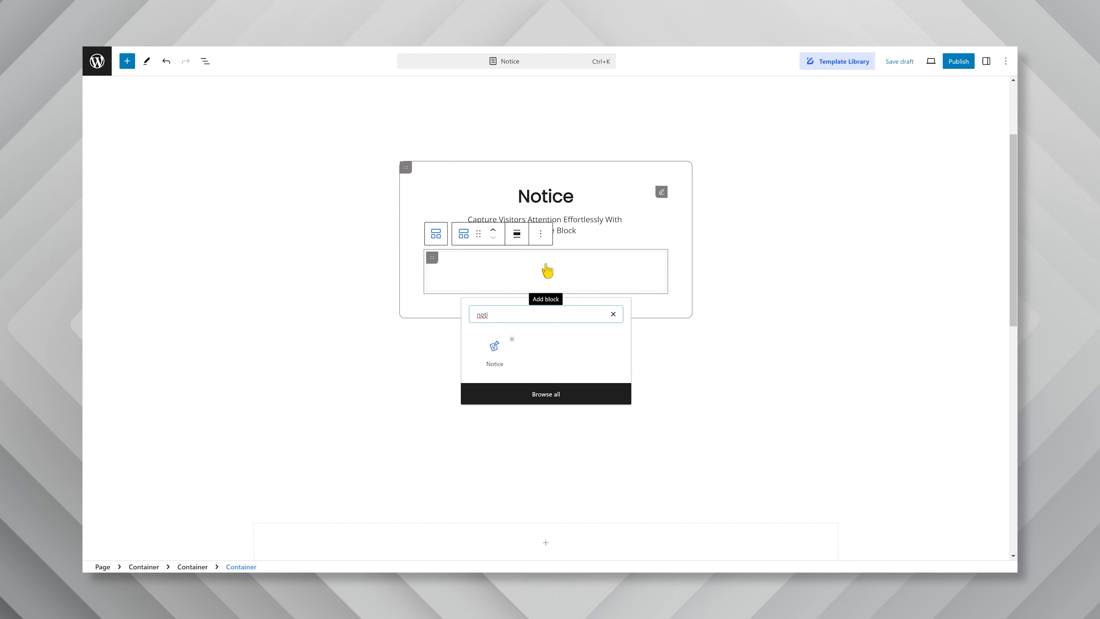
Insert a Notice block into the inner container below the subtitle and show its block settings.
click(504, 353)
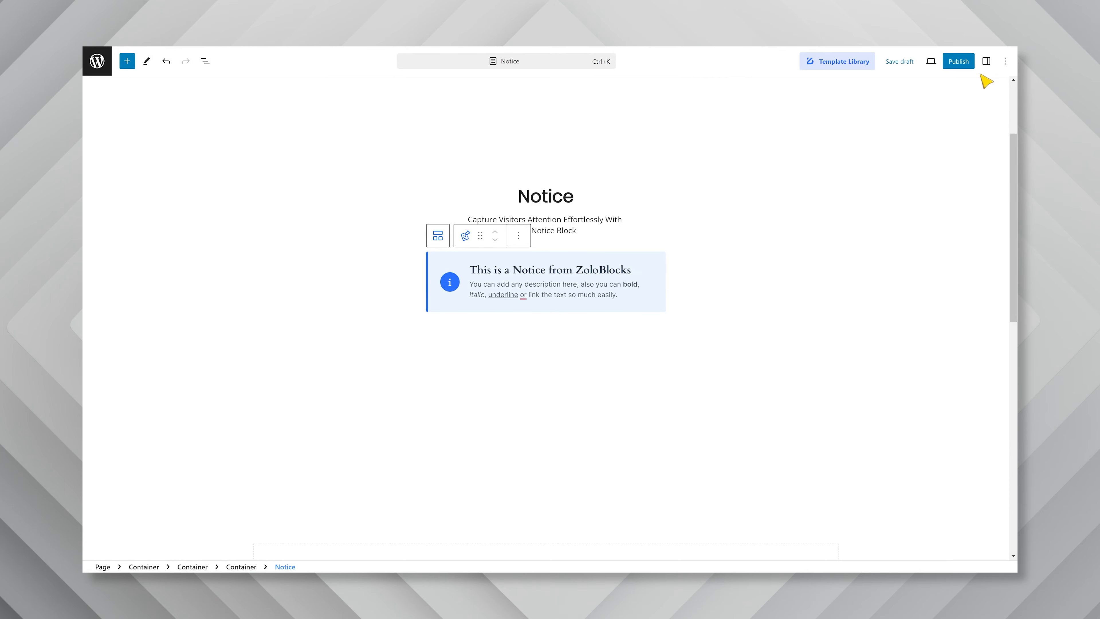
click(985, 62)
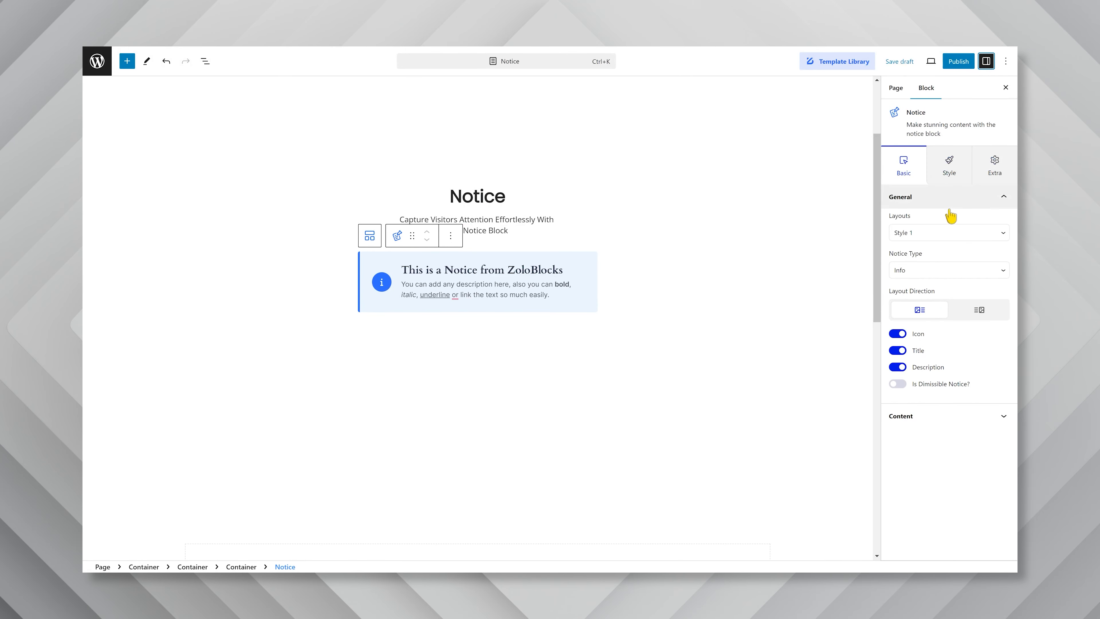
Try the Style 2 and Style 3 (Pro) layouts on the notice, and return it to Style 1.
click(939, 233)
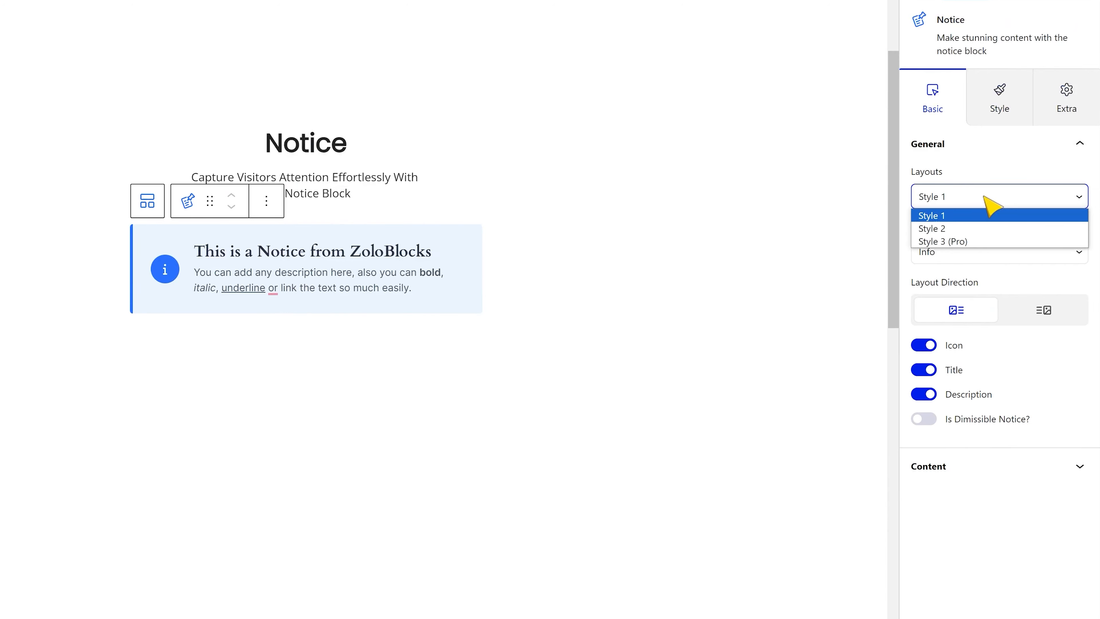
click(968, 230)
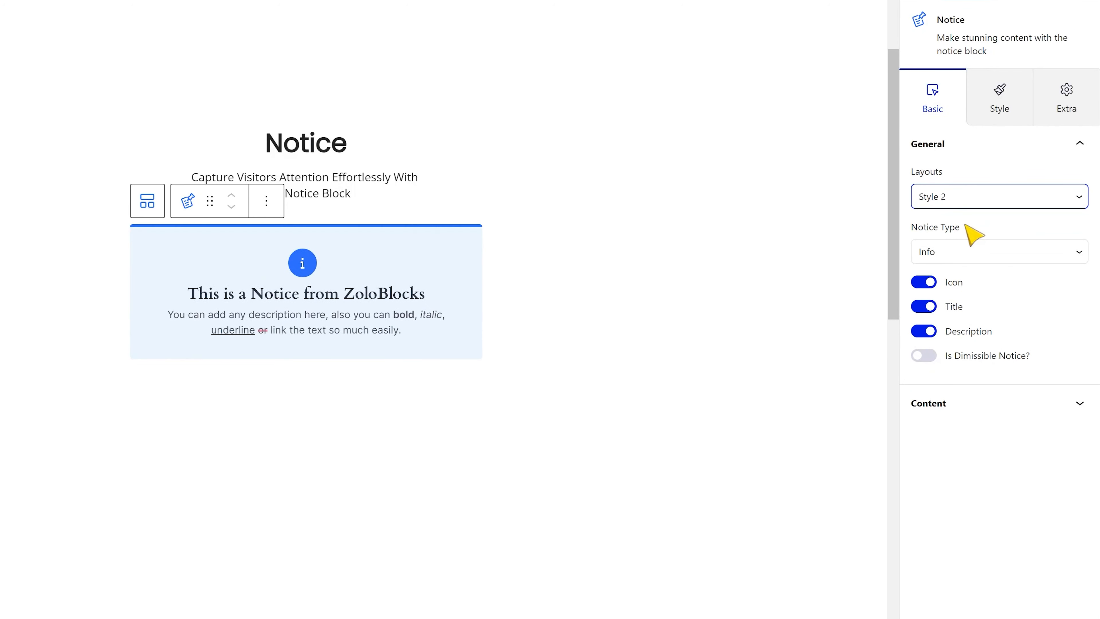
click(958, 201)
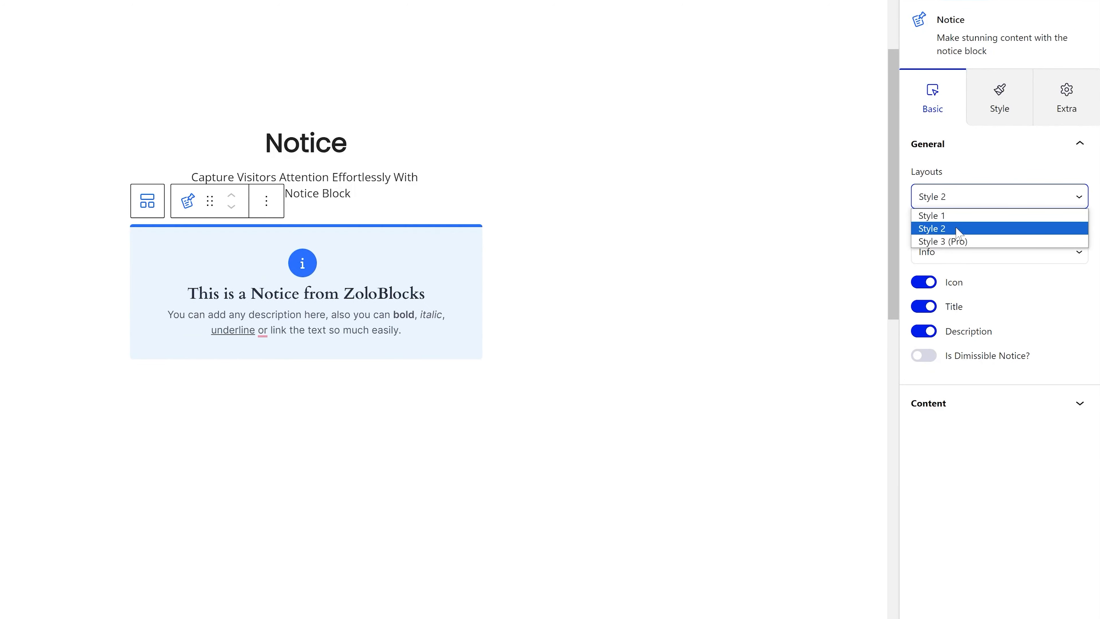
click(959, 240)
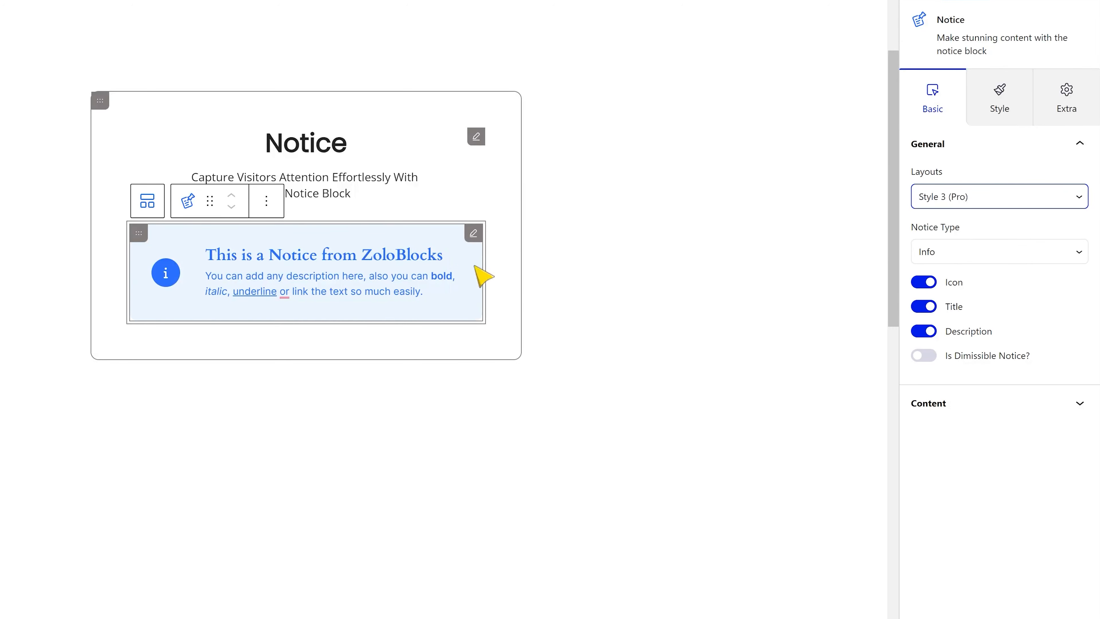
click(931, 203)
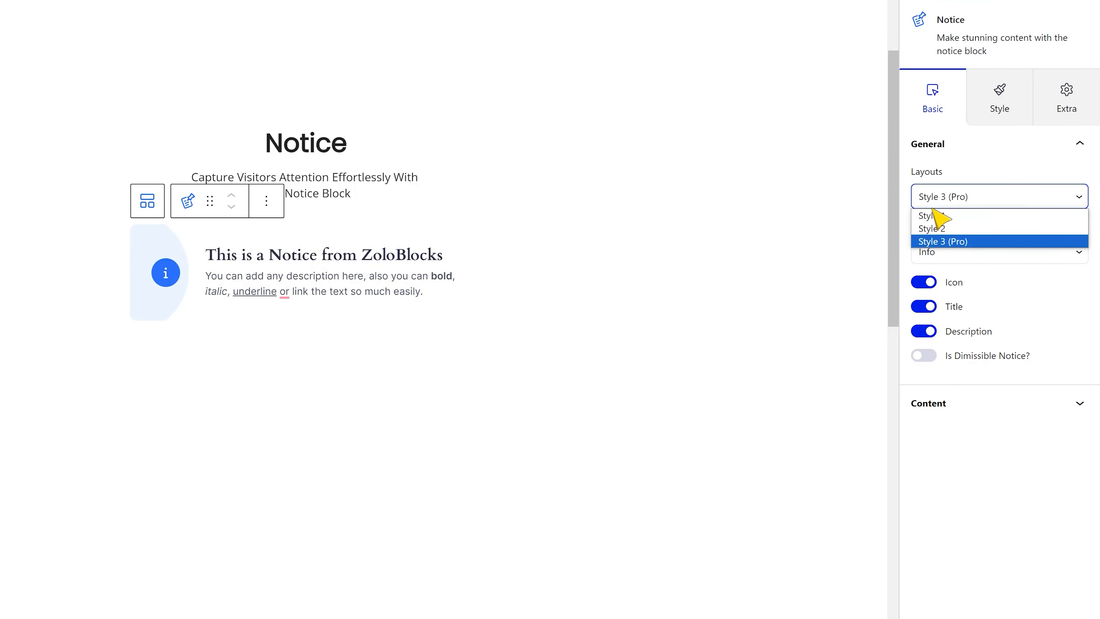
click(936, 212)
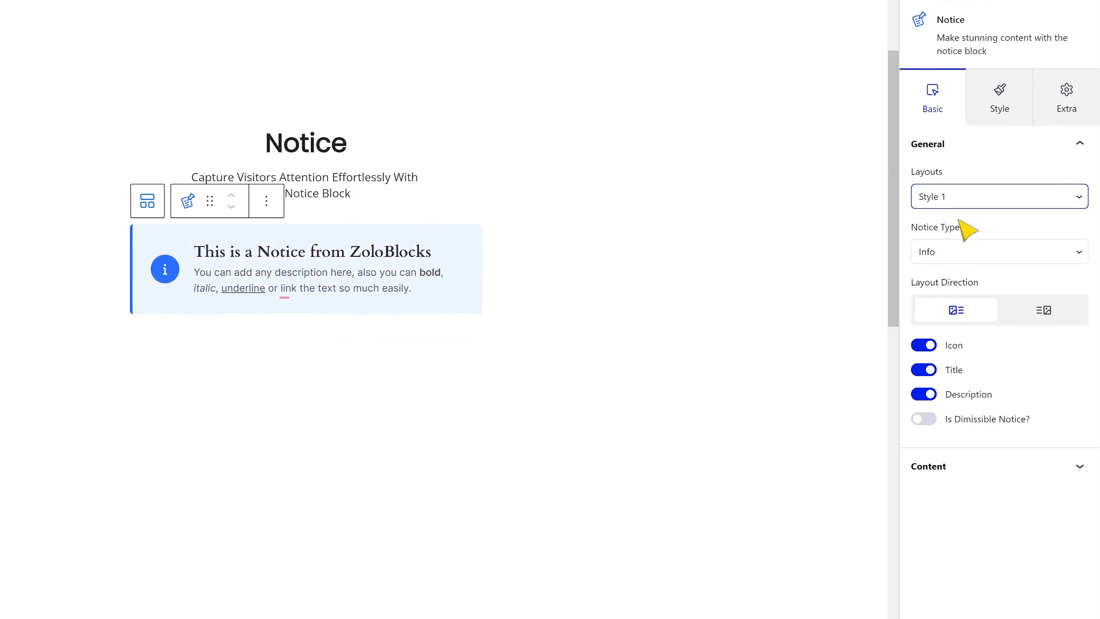
Try the Warning and Danger notice types, and set the notice type to Success.
click(943, 253)
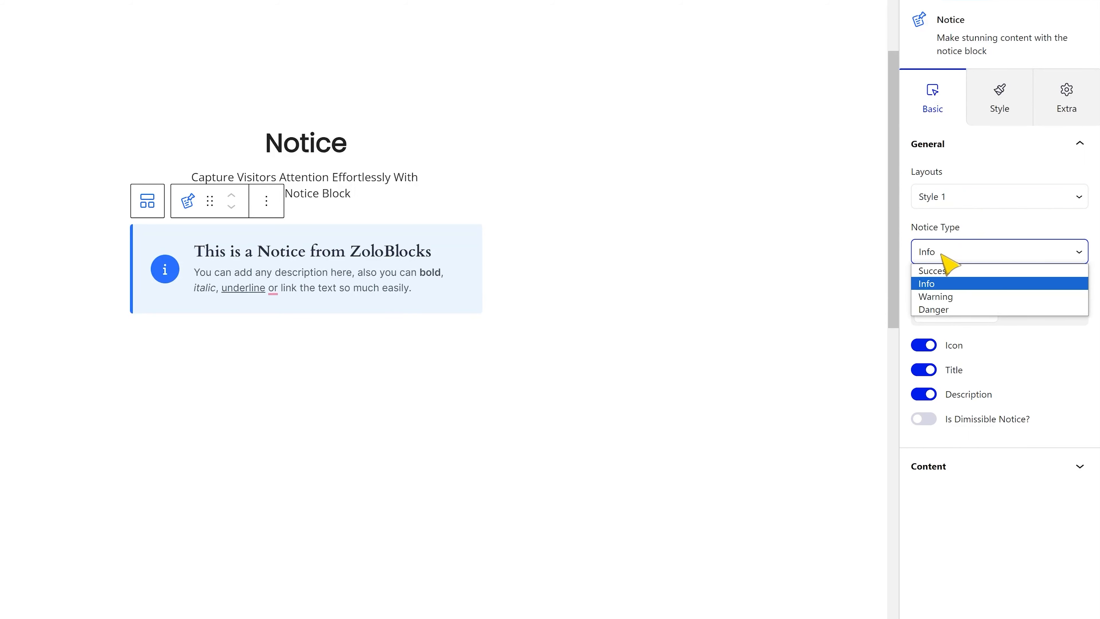
click(939, 297)
click(944, 255)
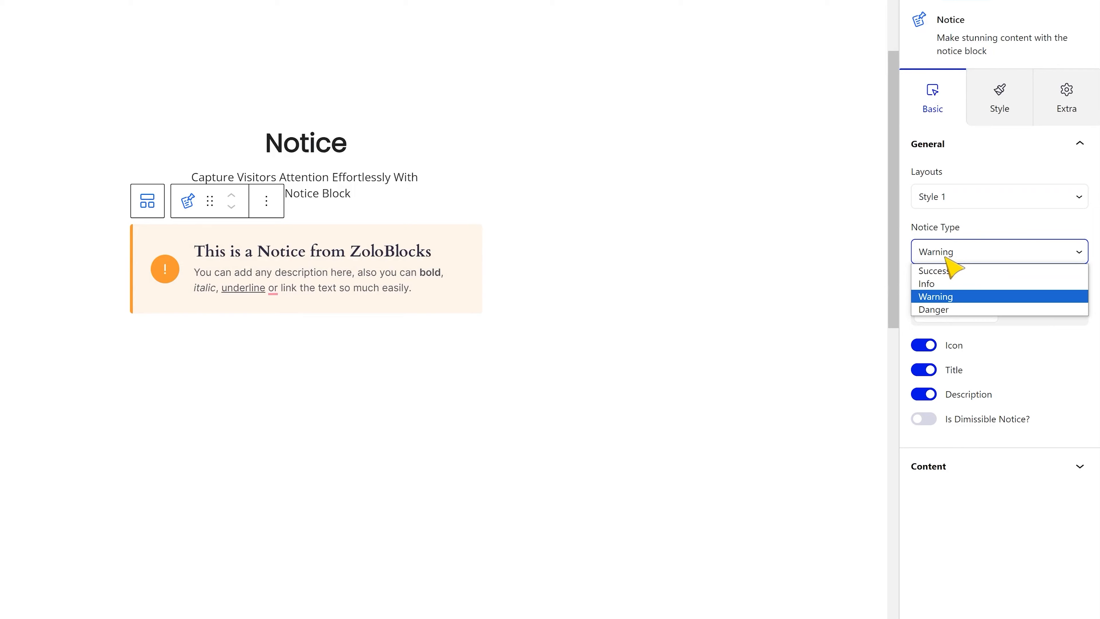
click(948, 309)
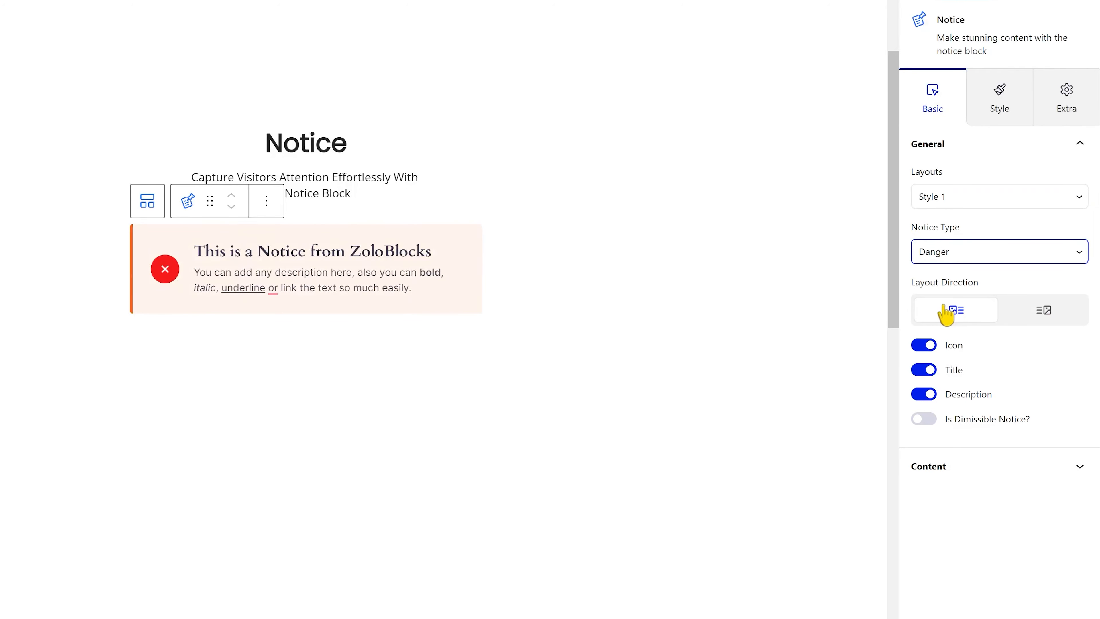
click(956, 259)
click(958, 271)
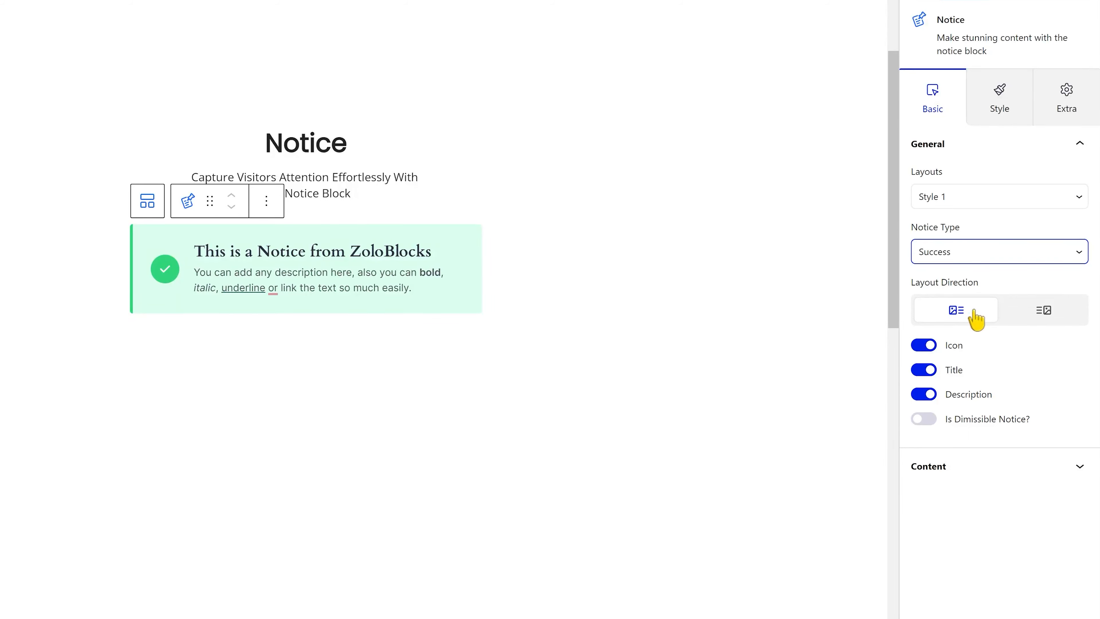
Try placing the icon after the text and making the notice dismissible with infinite repetitions, reverting the icon placement and dismissible option.
click(1043, 314)
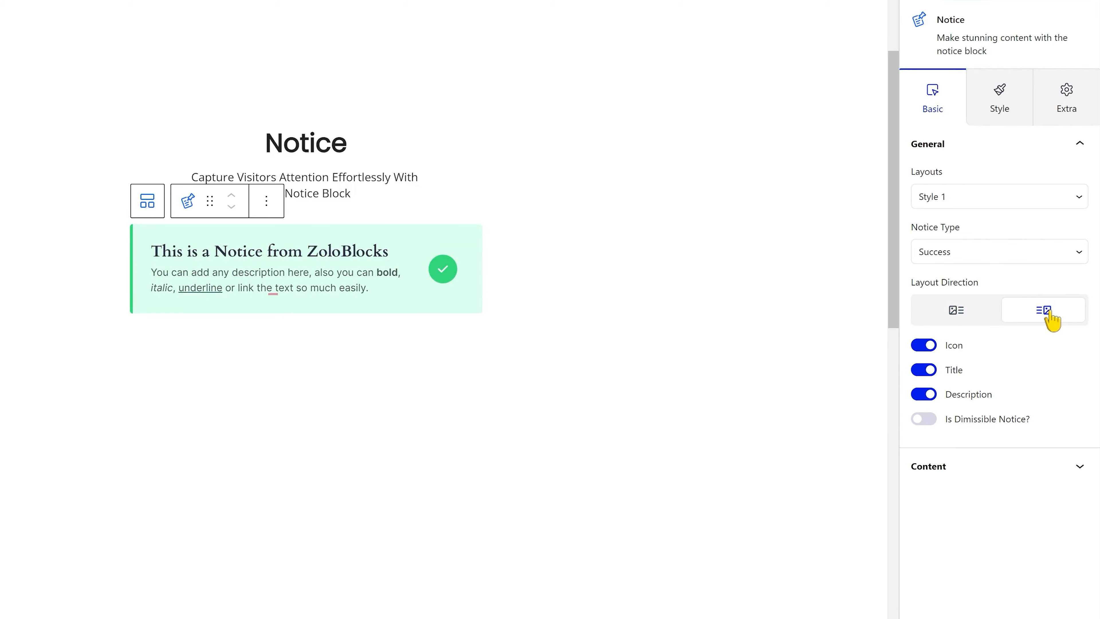
click(956, 314)
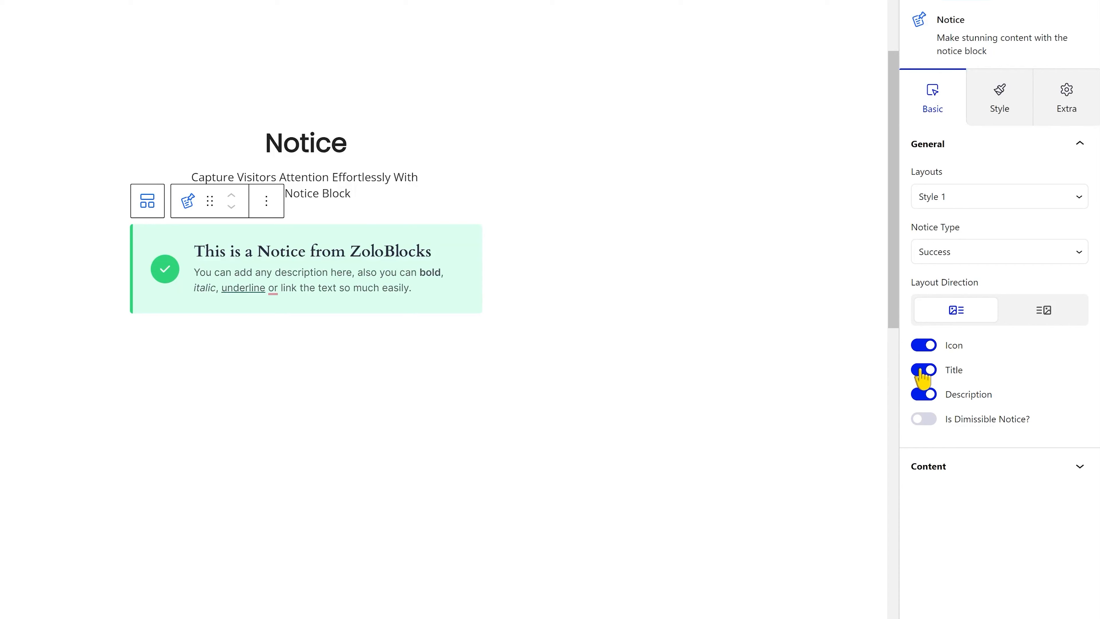
click(925, 421)
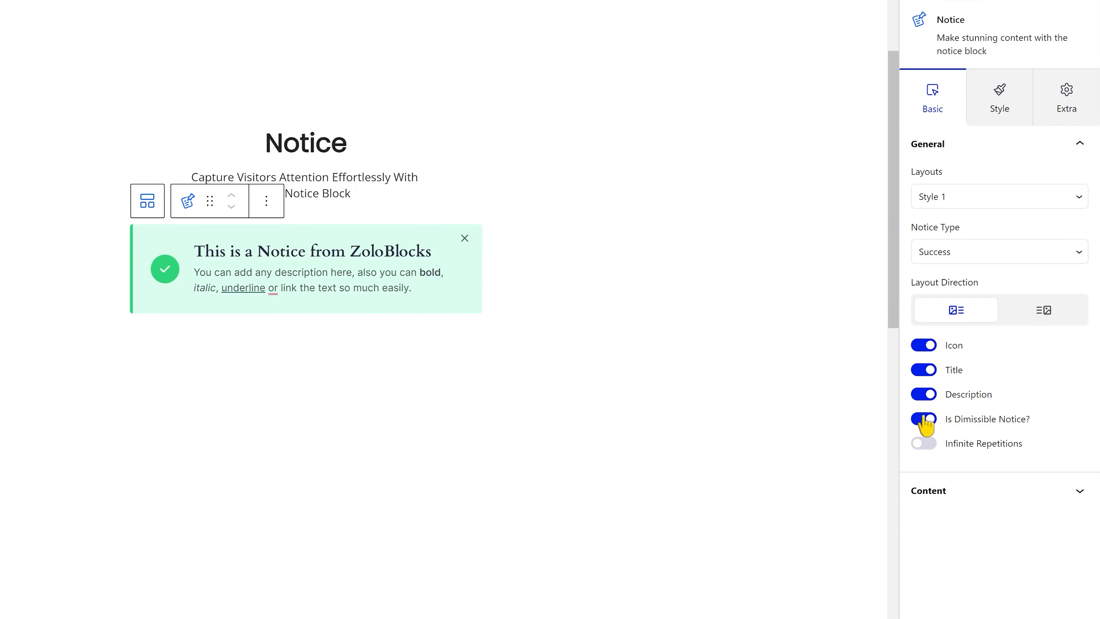
click(924, 444)
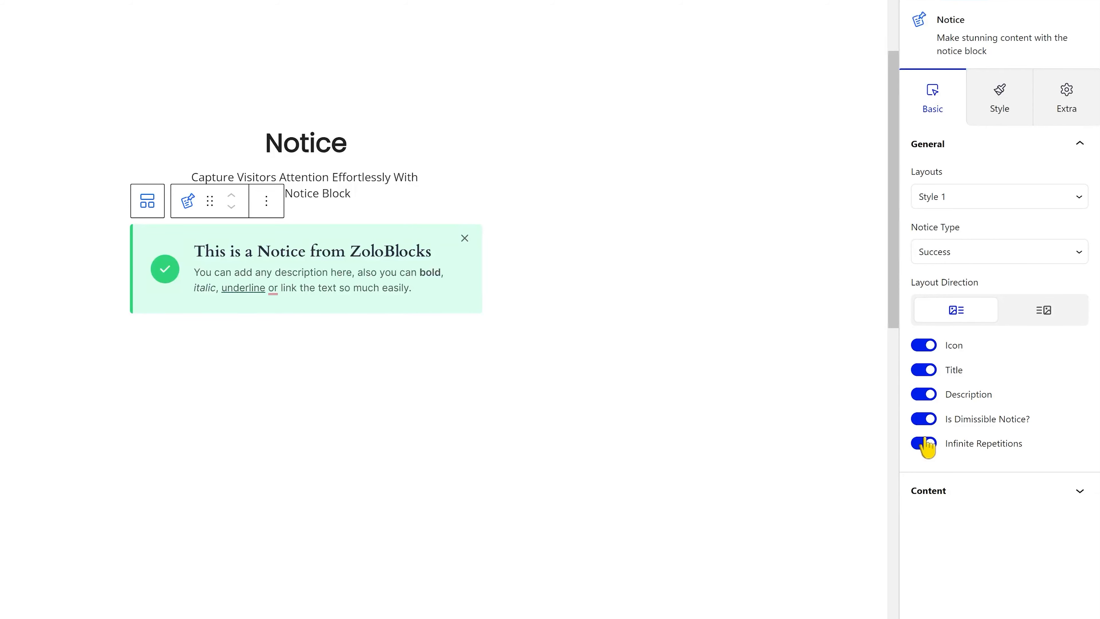
click(924, 418)
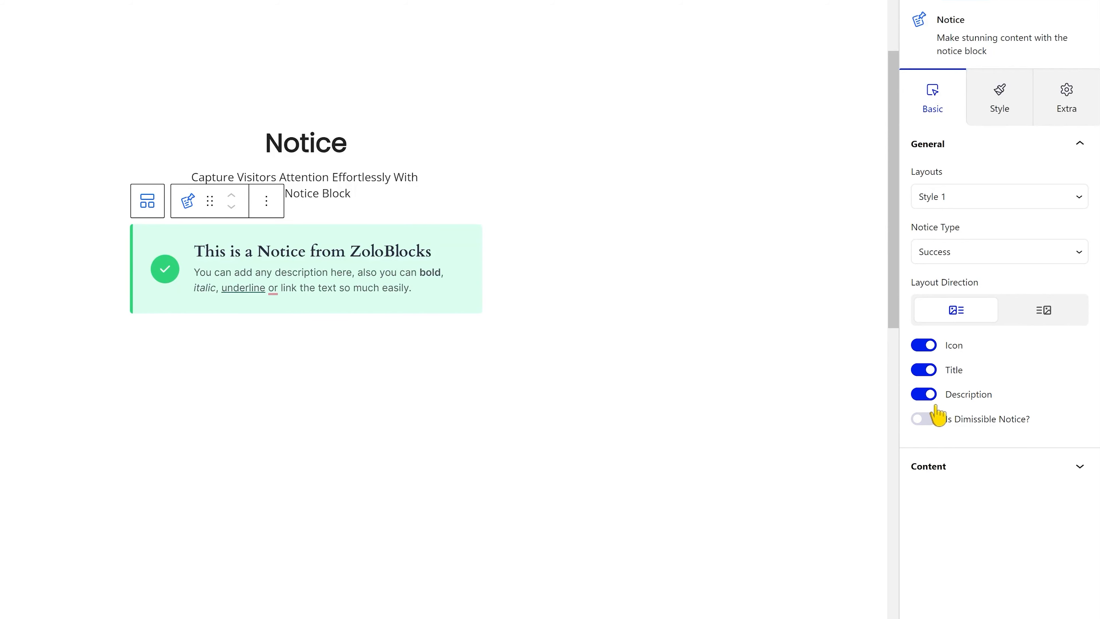
Browse the icon library available for the notice's icon and close it without choosing an icon.
click(937, 468)
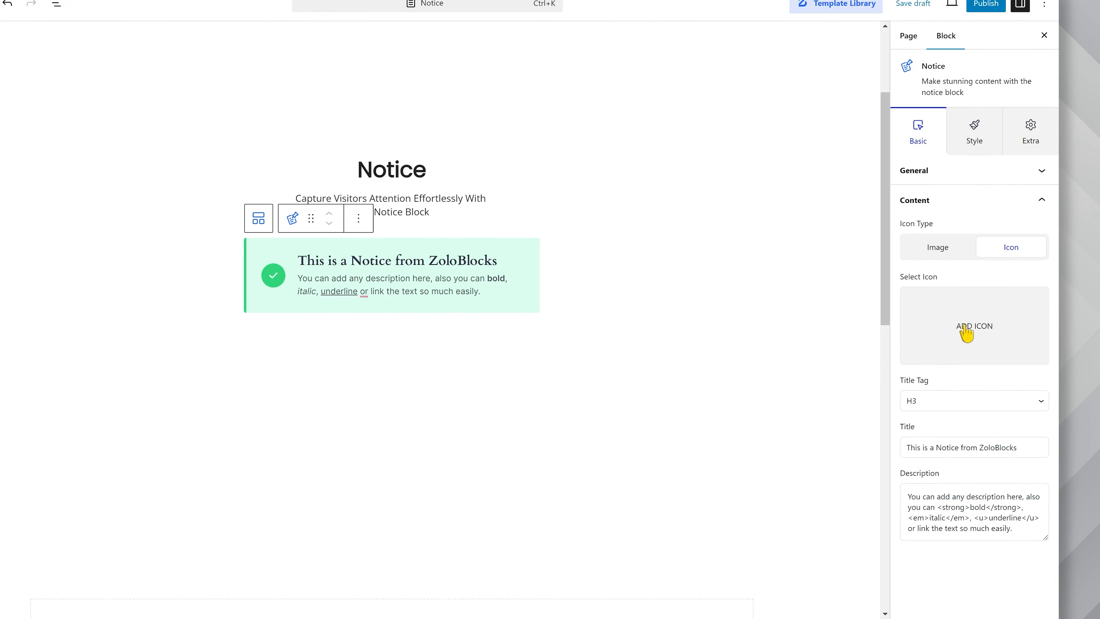
click(989, 332)
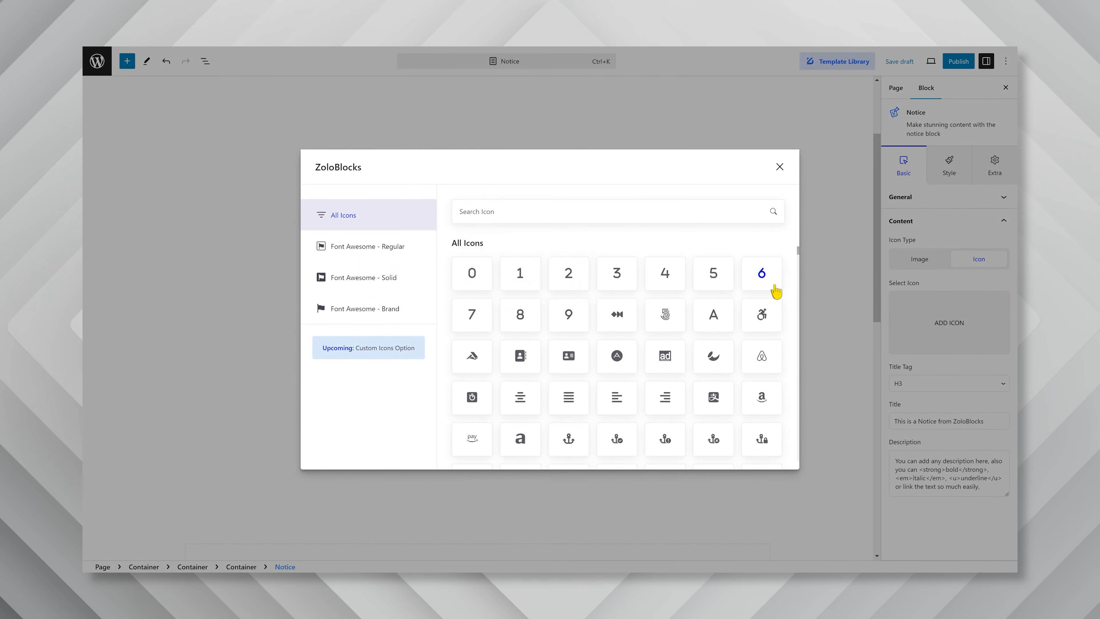
scroll(775, 291, down, 20)
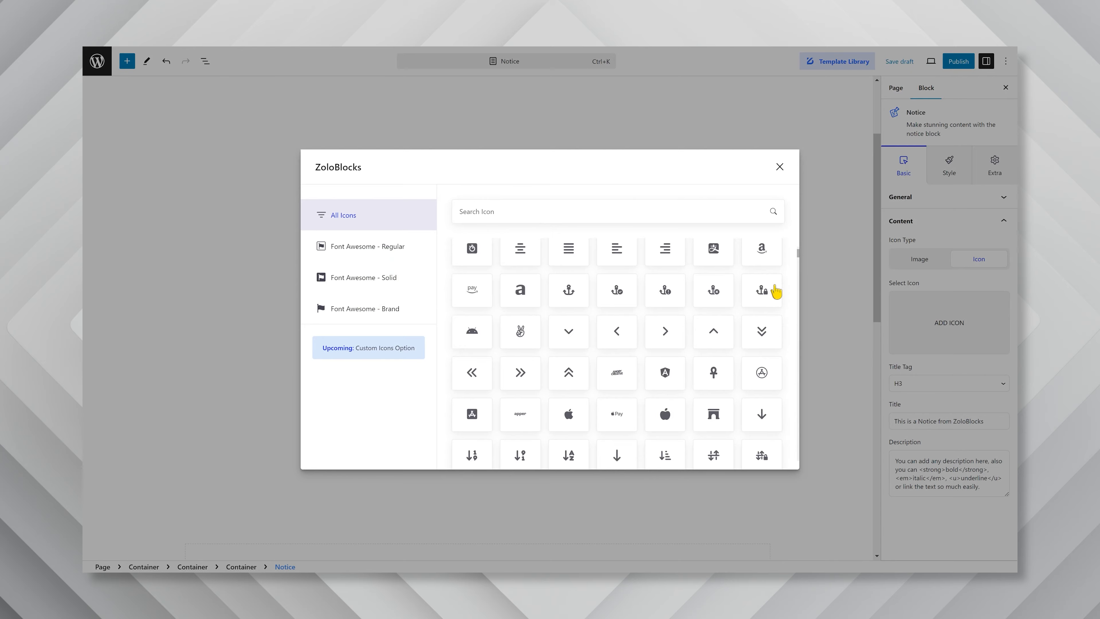
scroll(776, 295, down, 5)
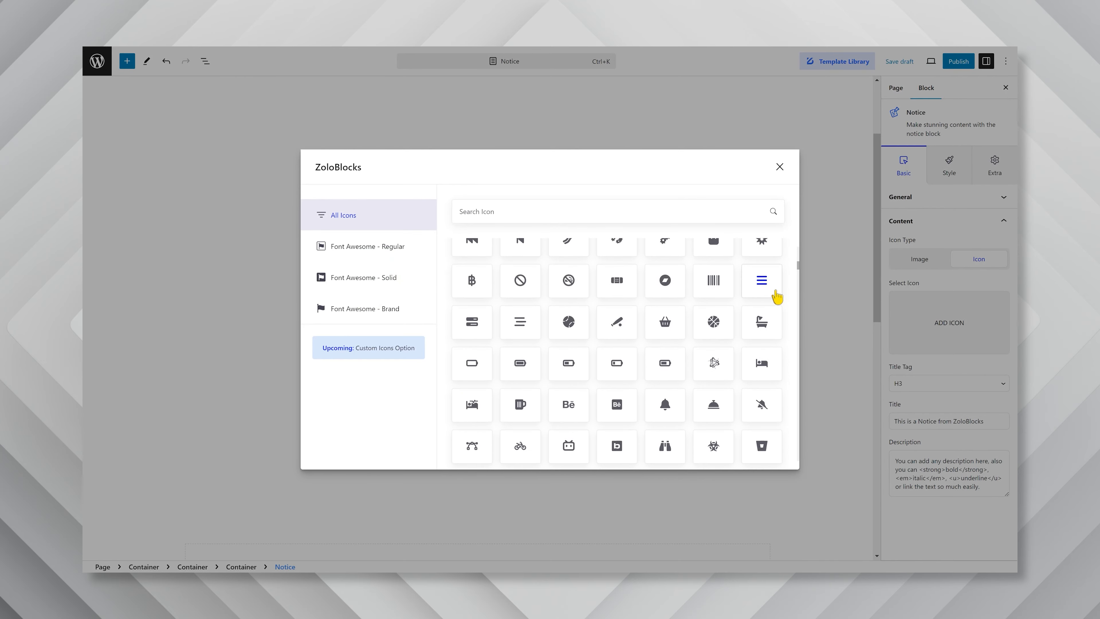
click(779, 167)
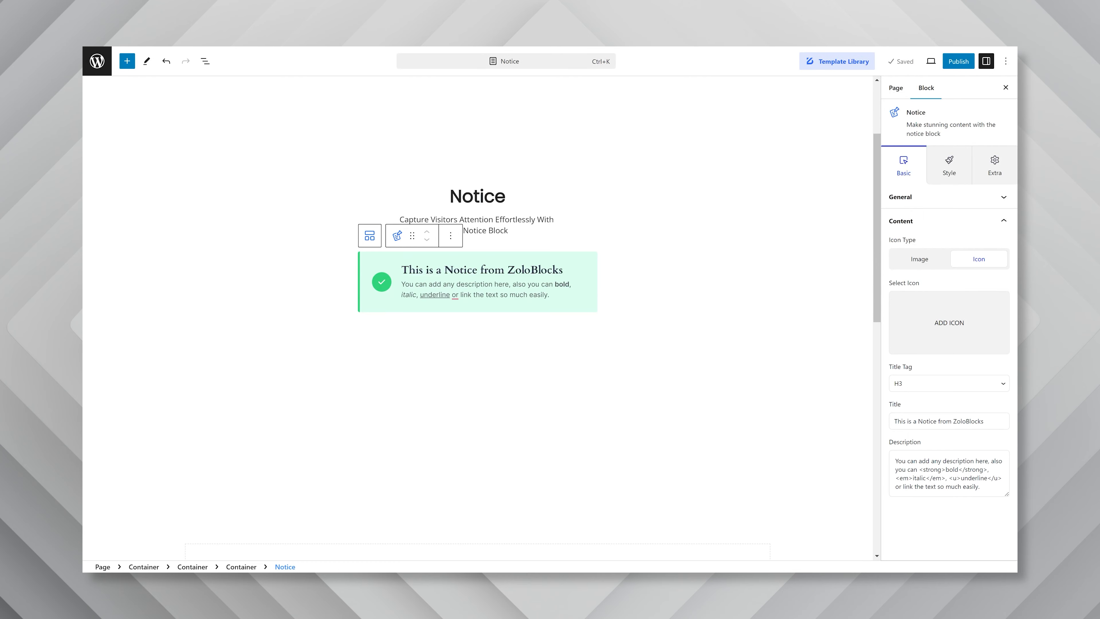
Change the notice's title to "Success Notice from ZoloBlocks".
triple_click(931, 421)
text(Success Notice from ZoloBlocks)
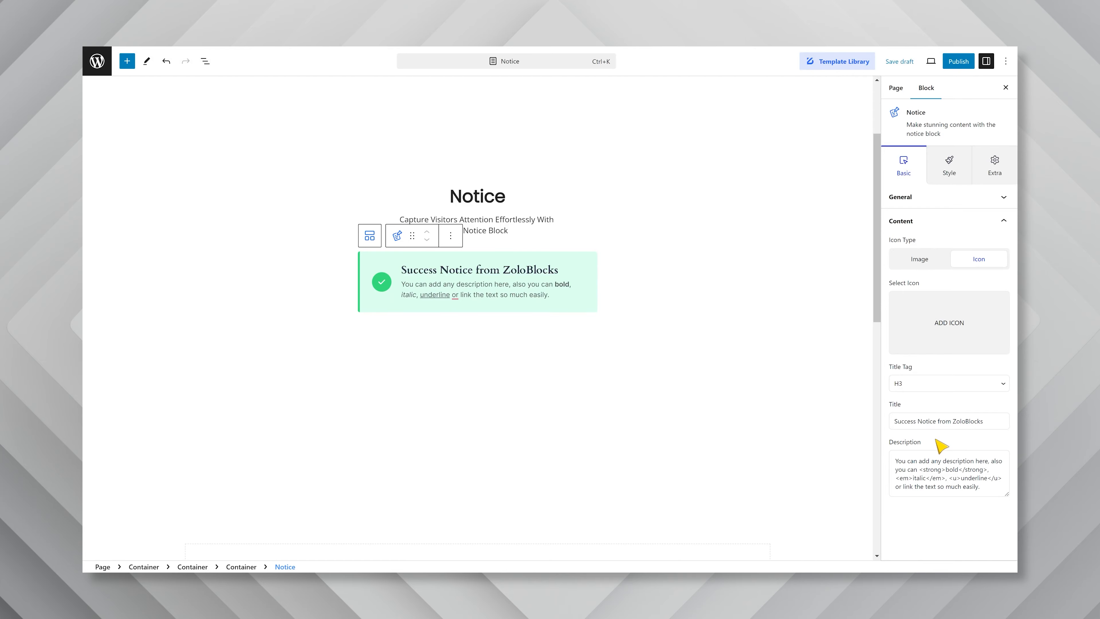
Set the notice's border style to None after trying Solid, and set its border radius to 15 px.
click(941, 176)
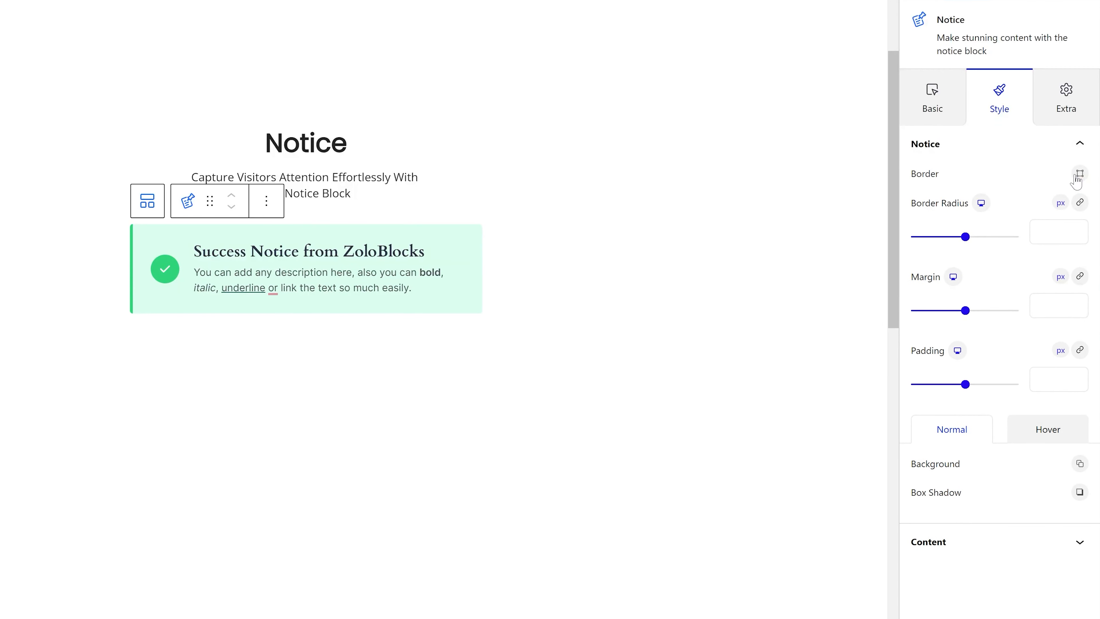
click(1078, 174)
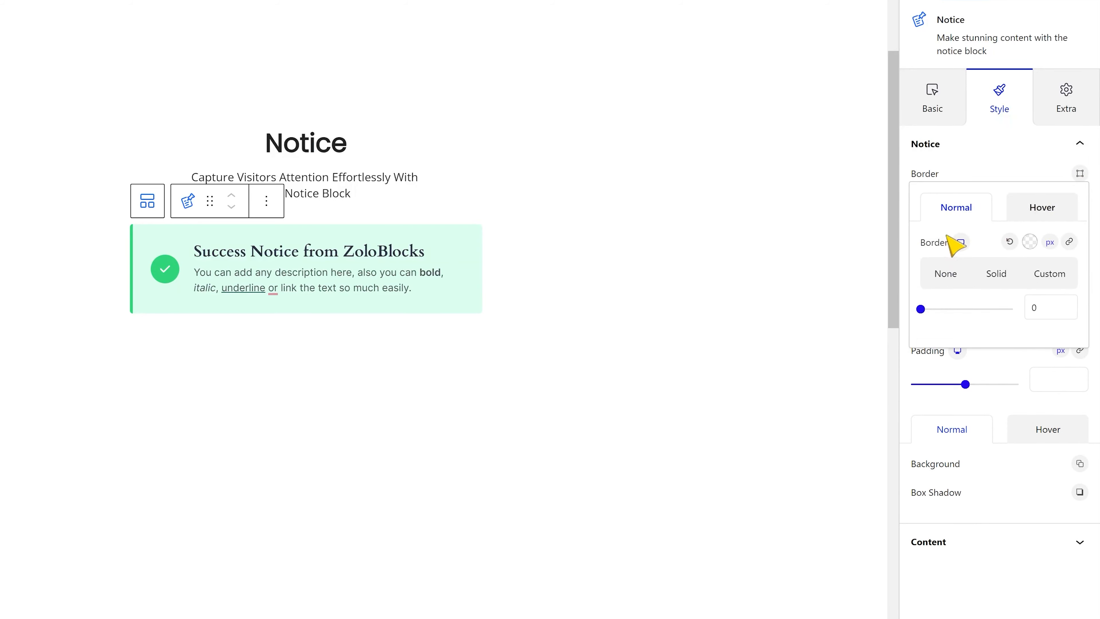
click(946, 279)
click(995, 277)
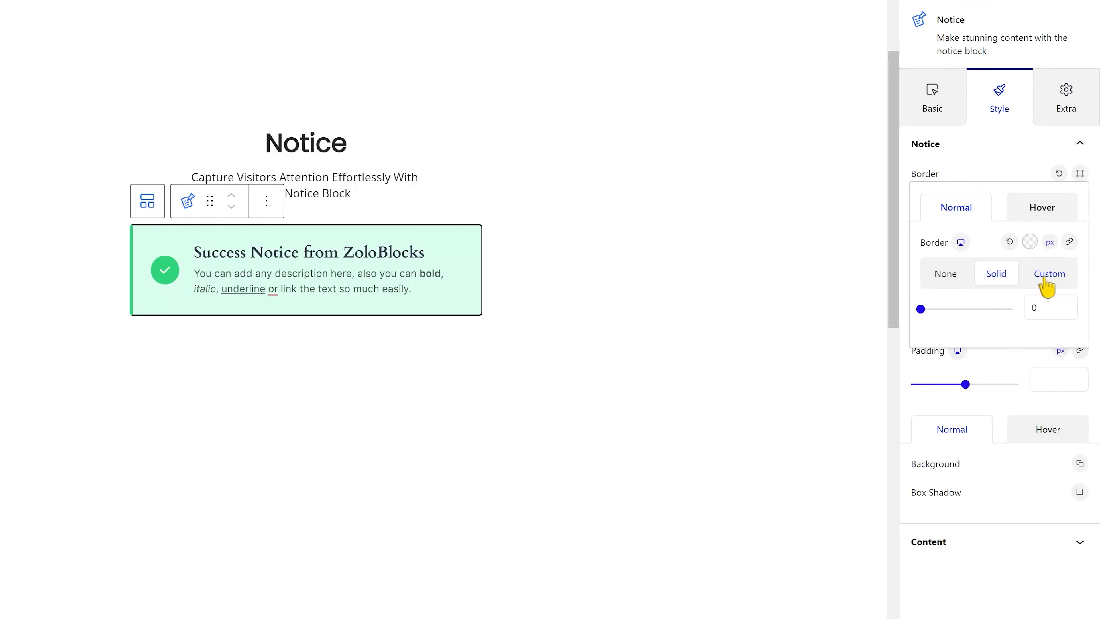
click(945, 280)
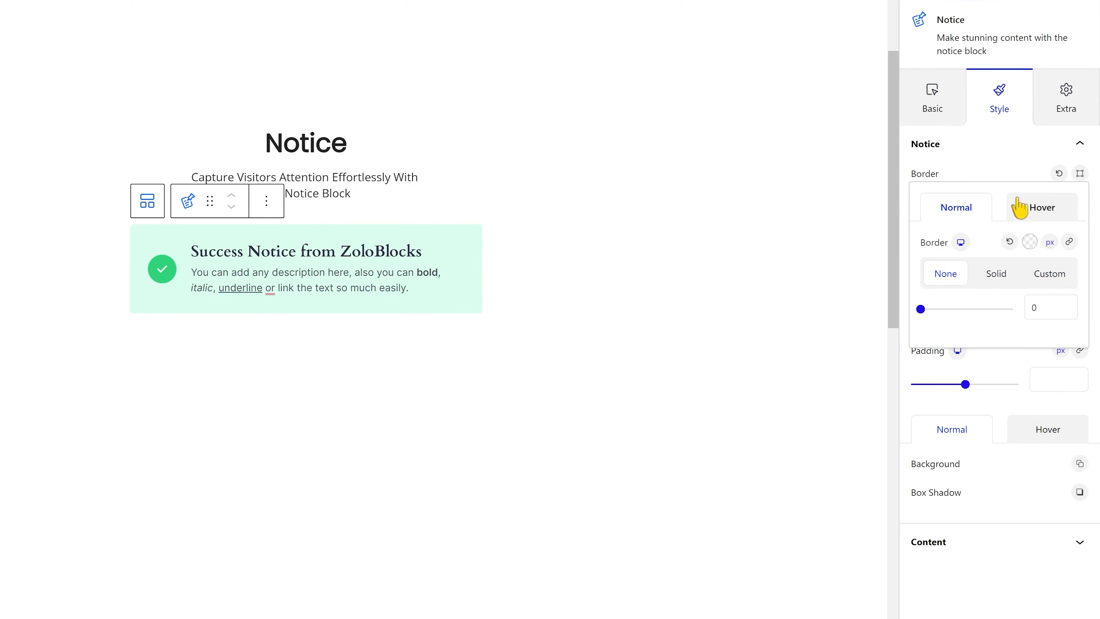
click(1007, 177)
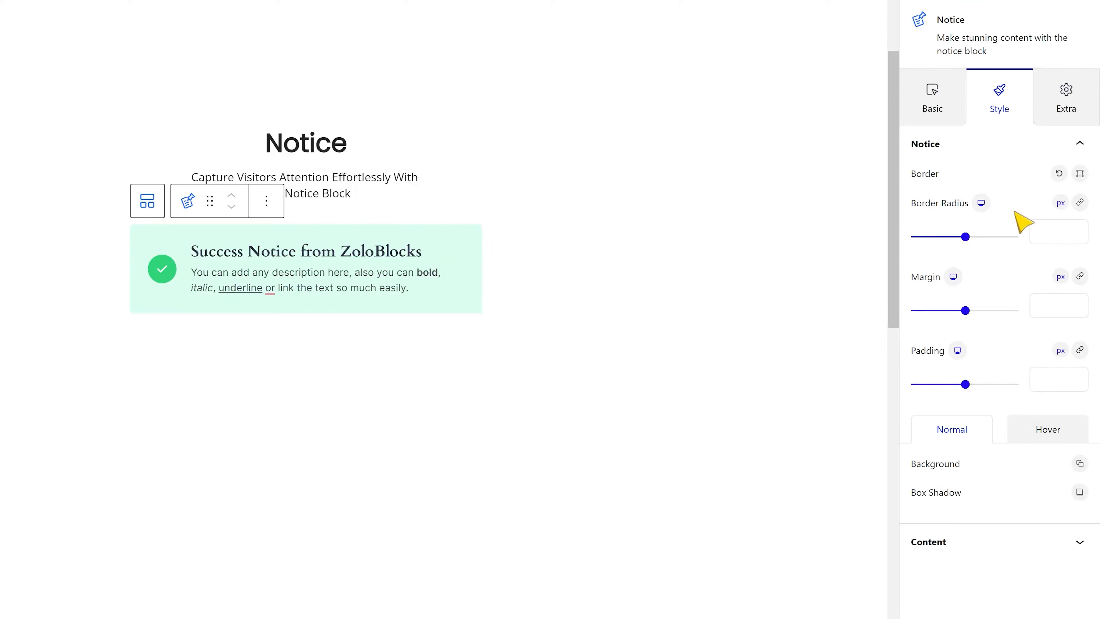
click(1053, 231)
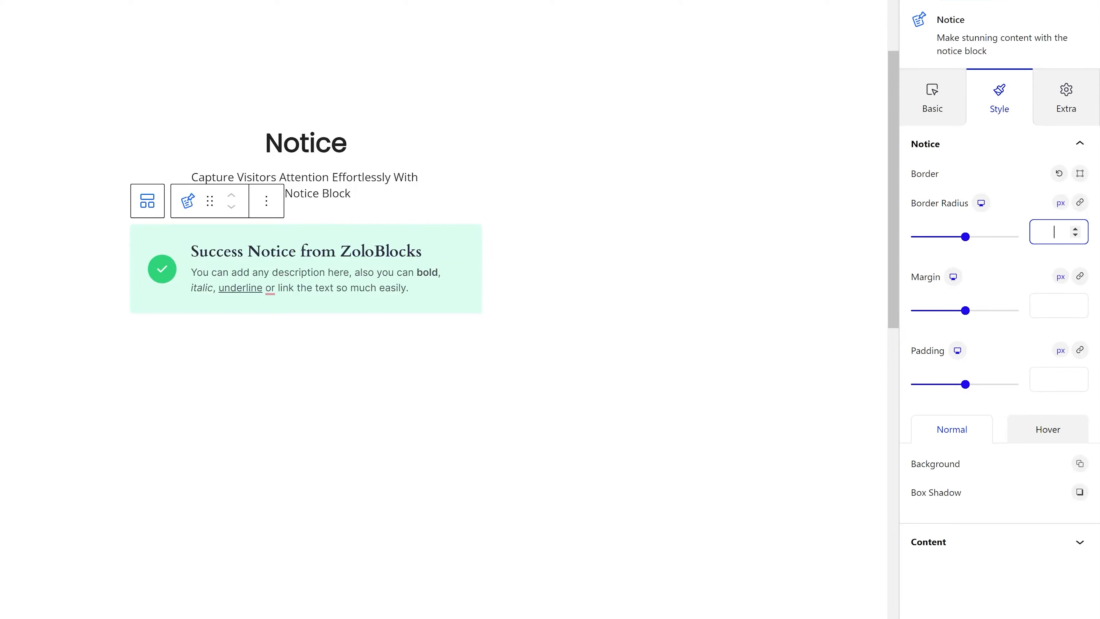
text(15)
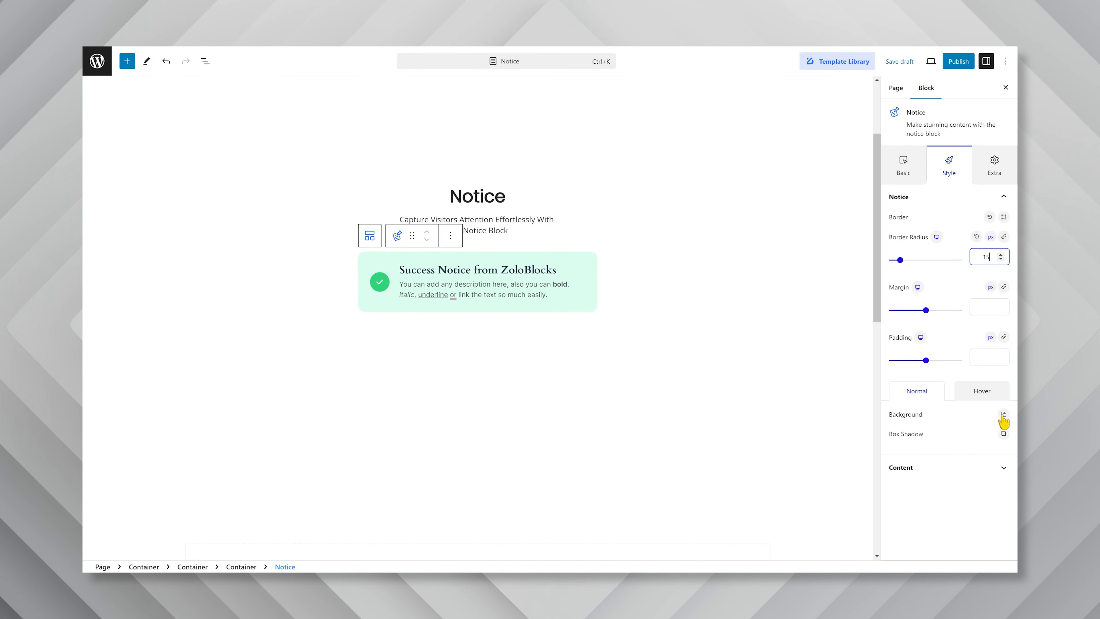
Give the notice a gradient background from the "Vertical soft beige to white" preset, with the first colour stop set to #d2ffec.
click(1004, 415)
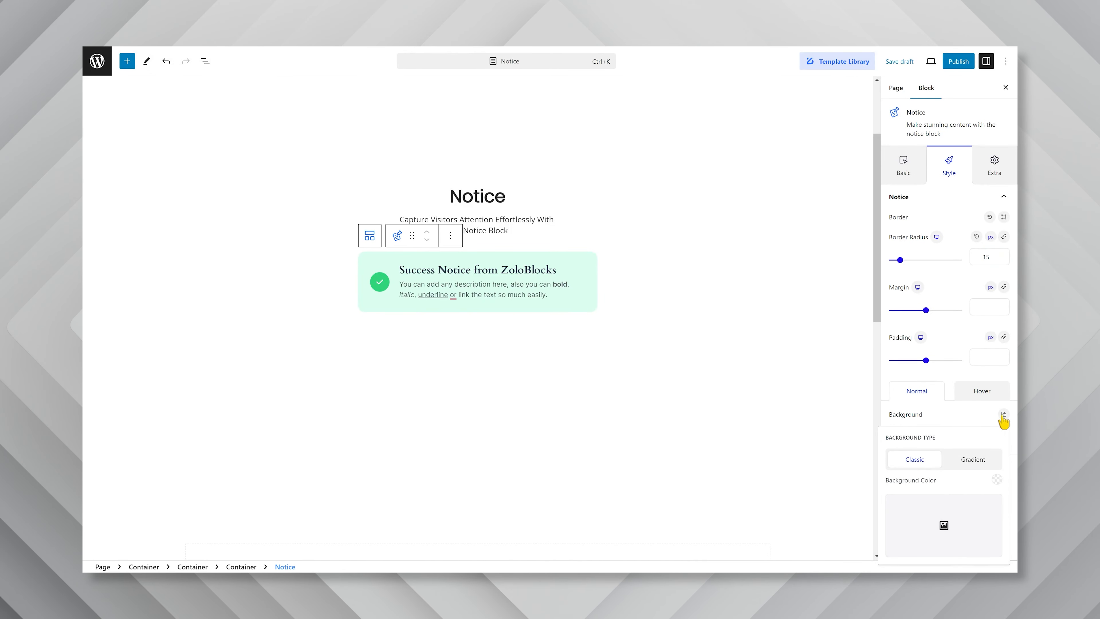
click(973, 460)
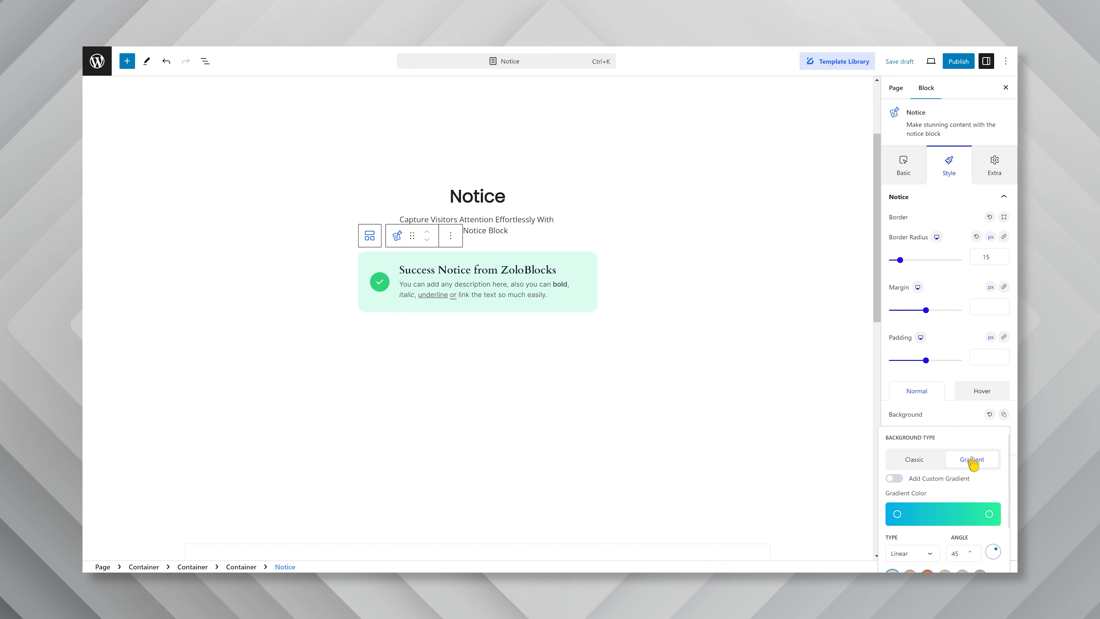
scroll(969, 467, down, 2)
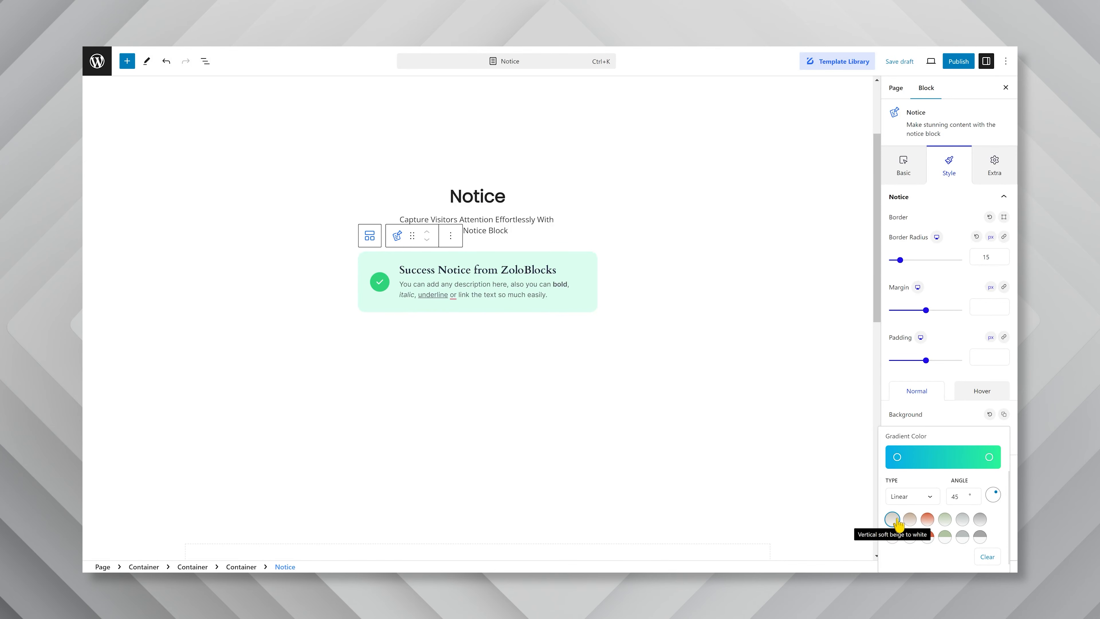
click(891, 520)
click(897, 456)
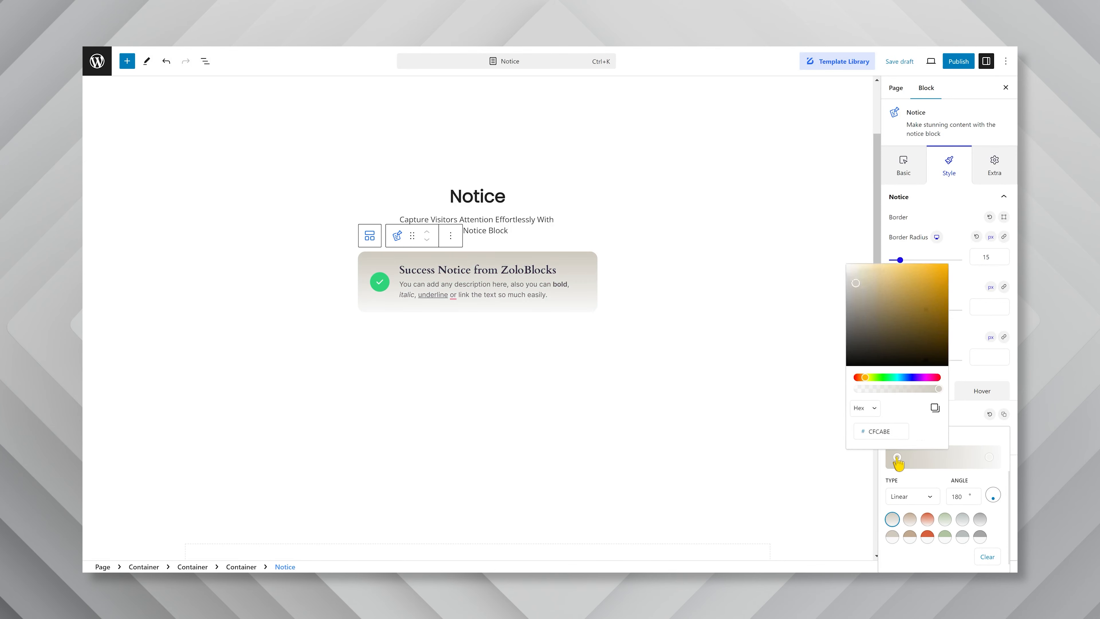
double_click(879, 431)
key(ctrl+v)
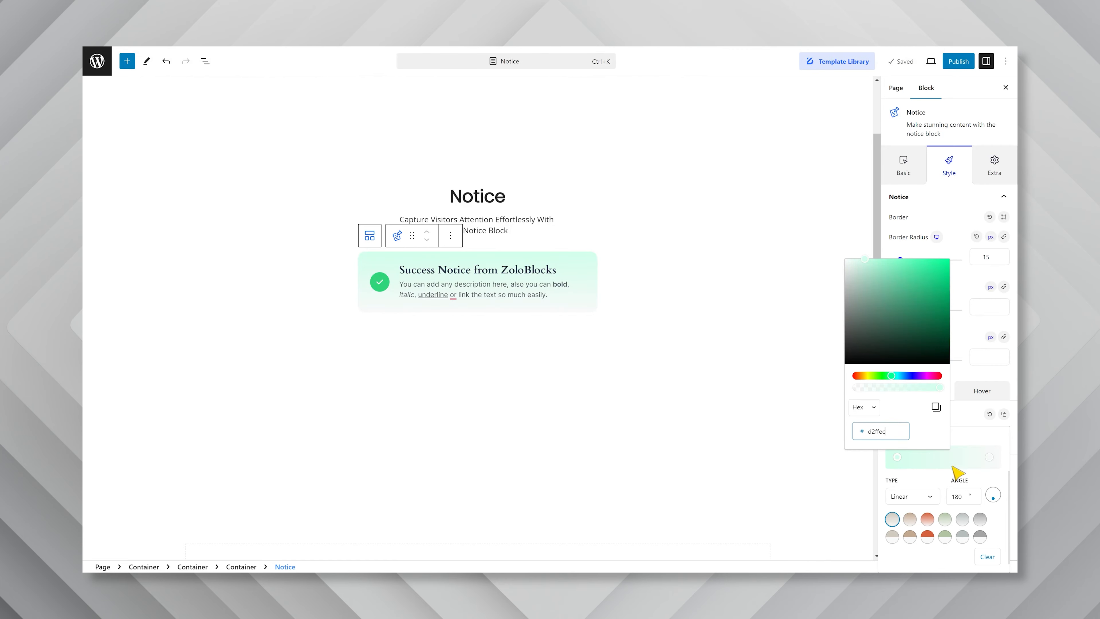
Set the background gradient's second colour stop to white (#FFFFFF) and check the notice's hover style options.
click(987, 457)
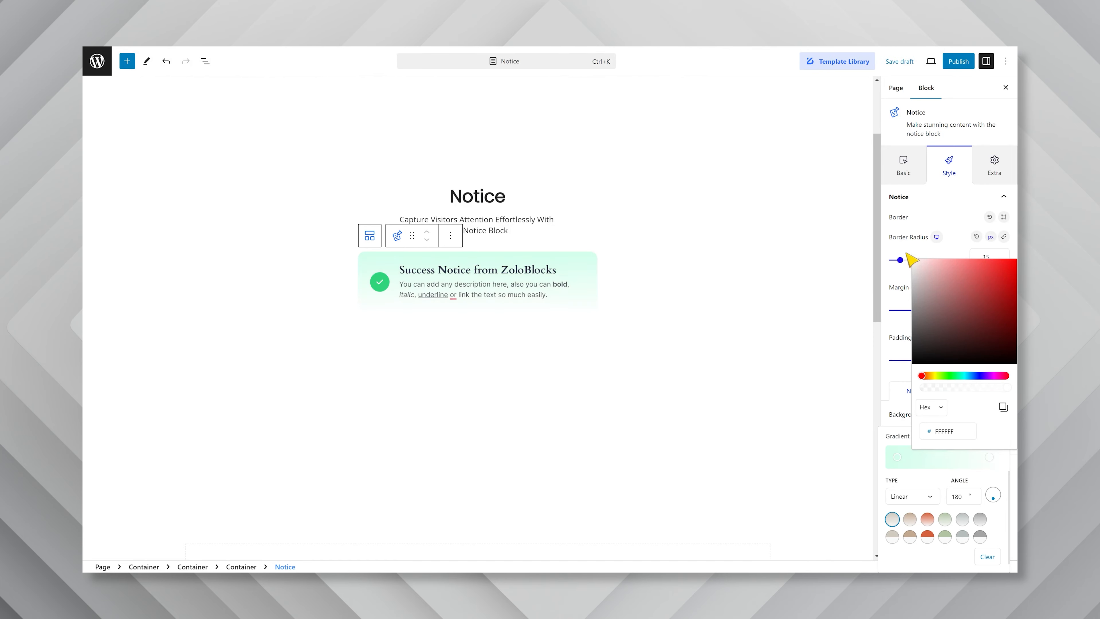
click(898, 414)
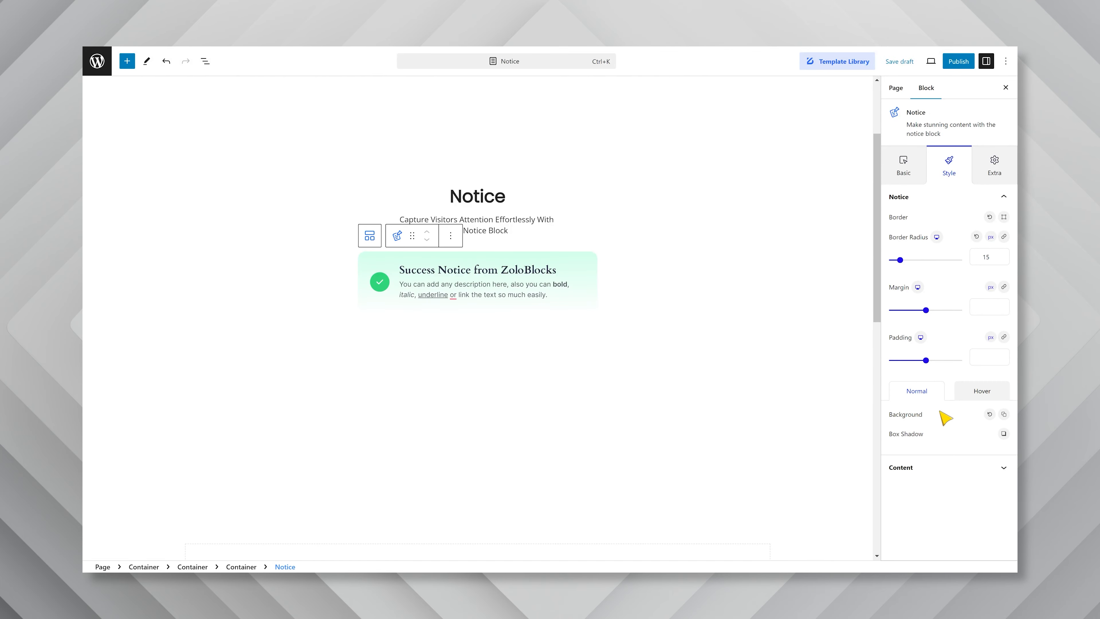
click(985, 397)
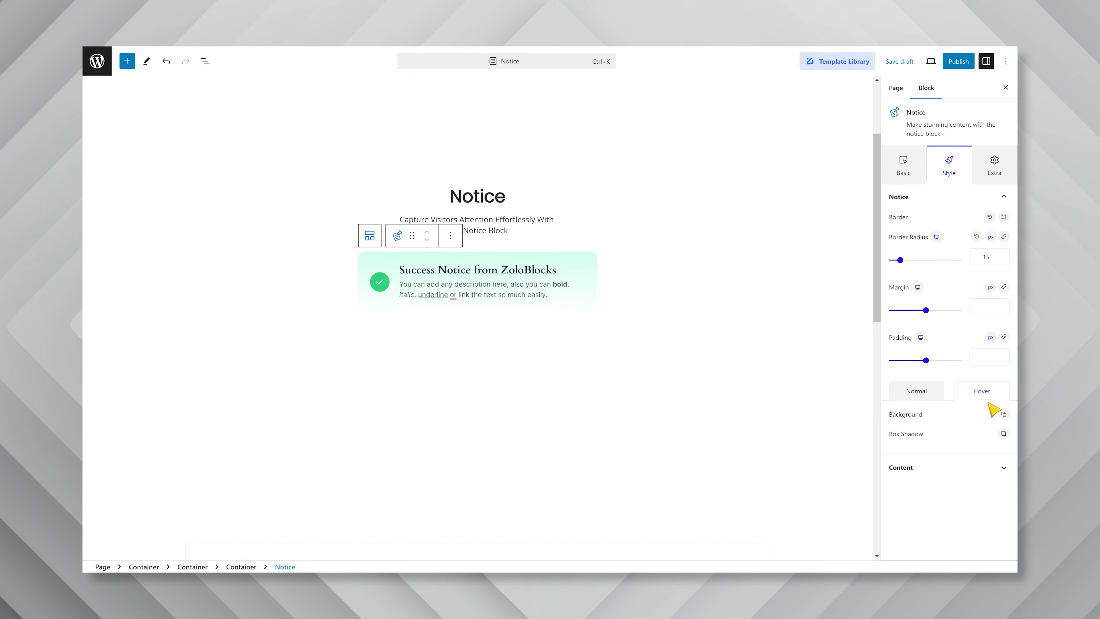
click(924, 396)
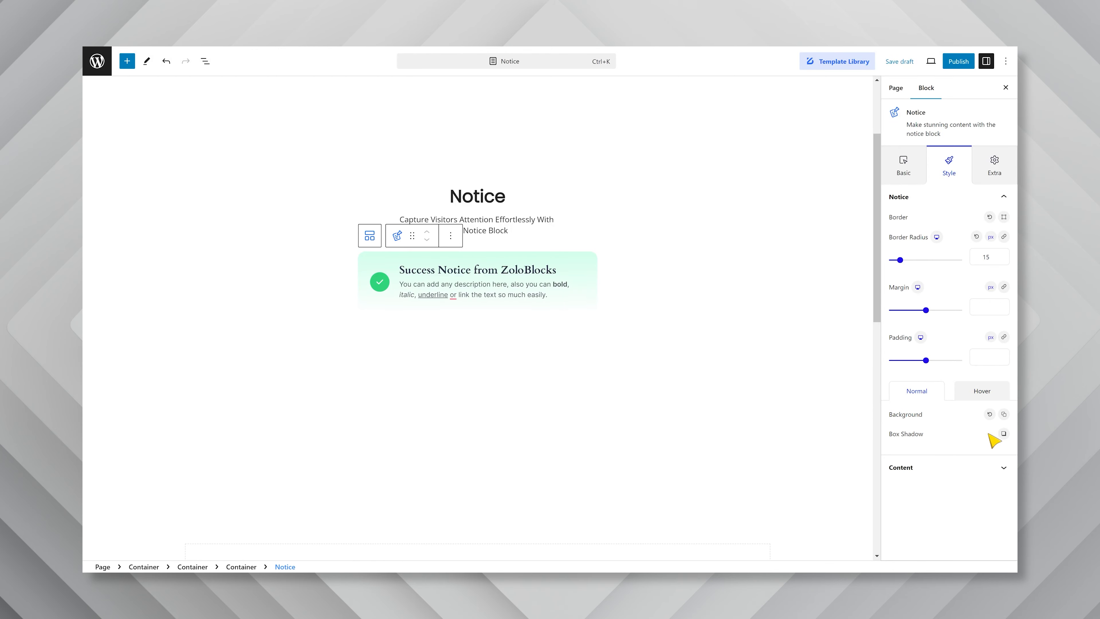
Give the notice an outer box shadow with X 10, Y 10 and blur 40 px in colour #b1b1b11c.
click(1003, 434)
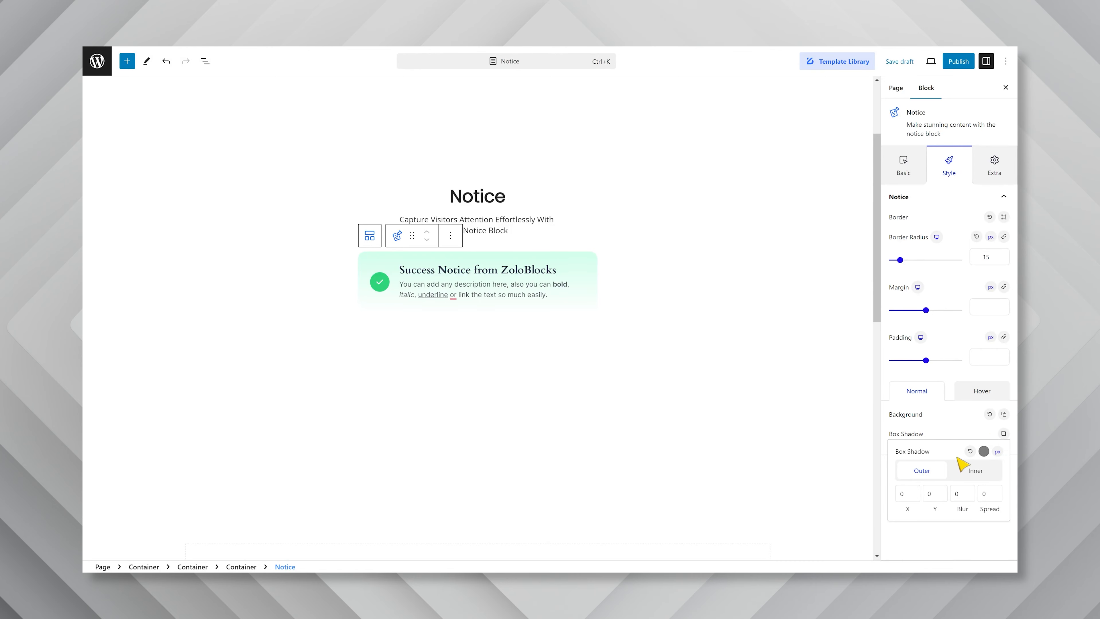
text(1010)
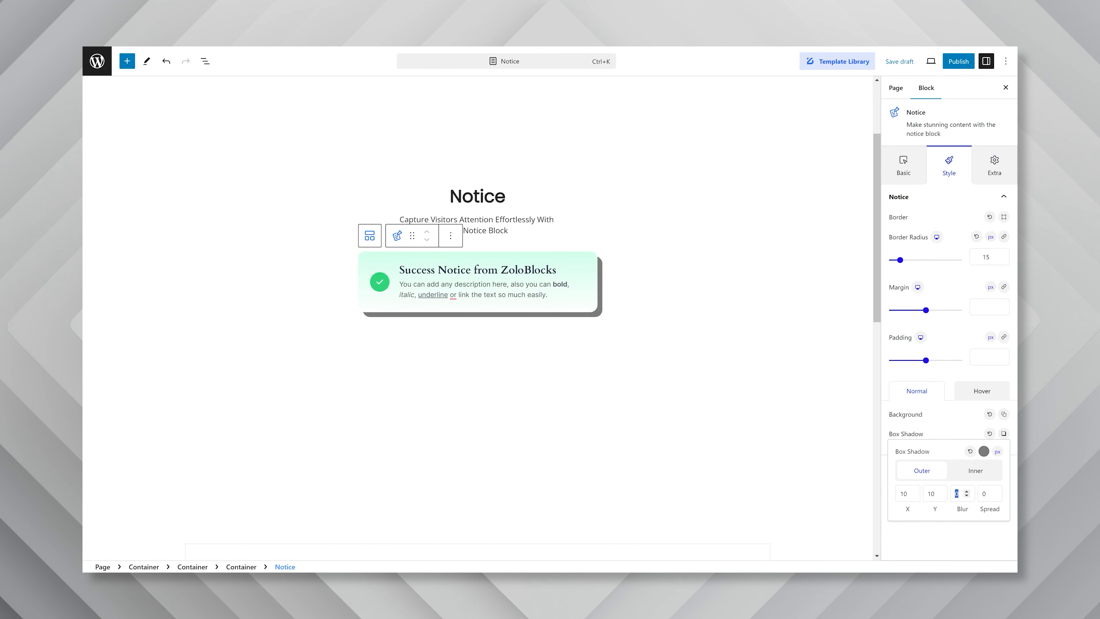
text(40)
click(983, 451)
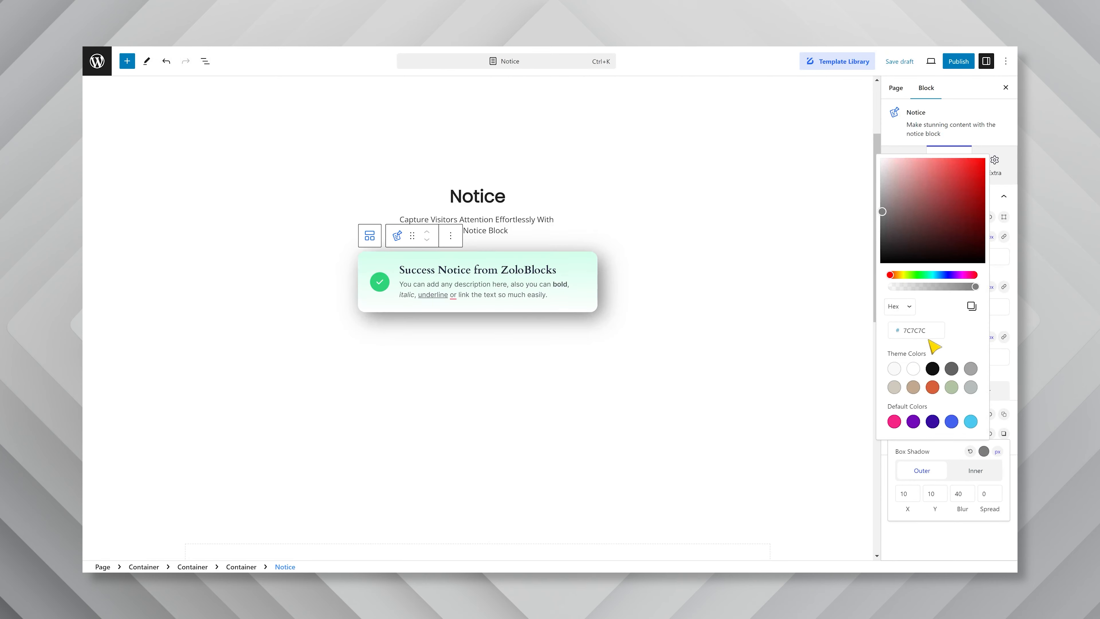
double_click(921, 330)
text(b1b1b11c)
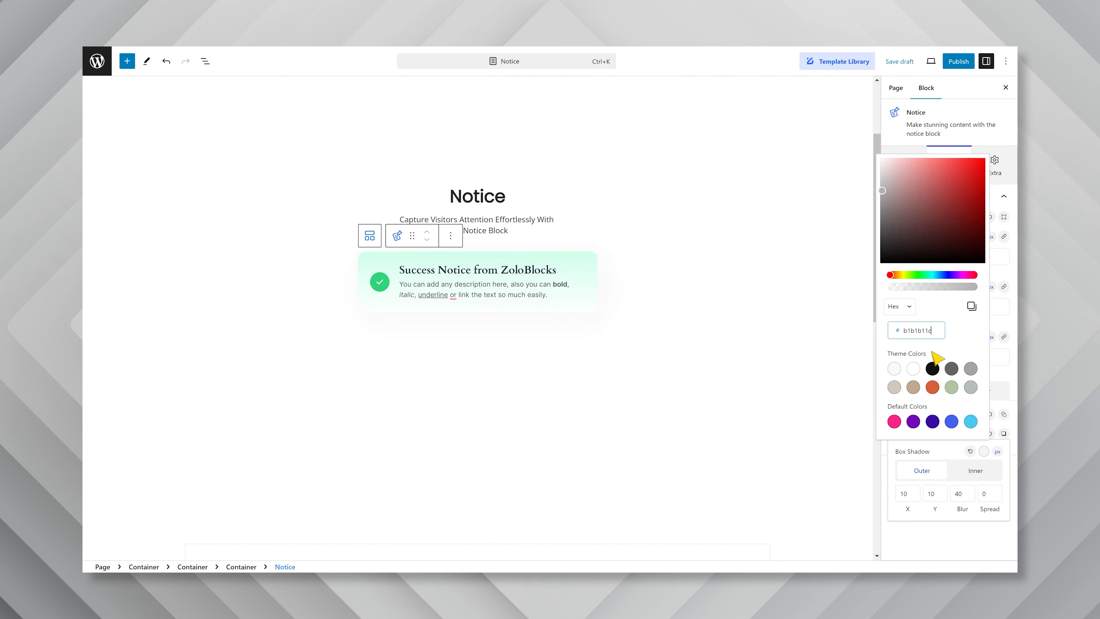
click(954, 455)
click(954, 431)
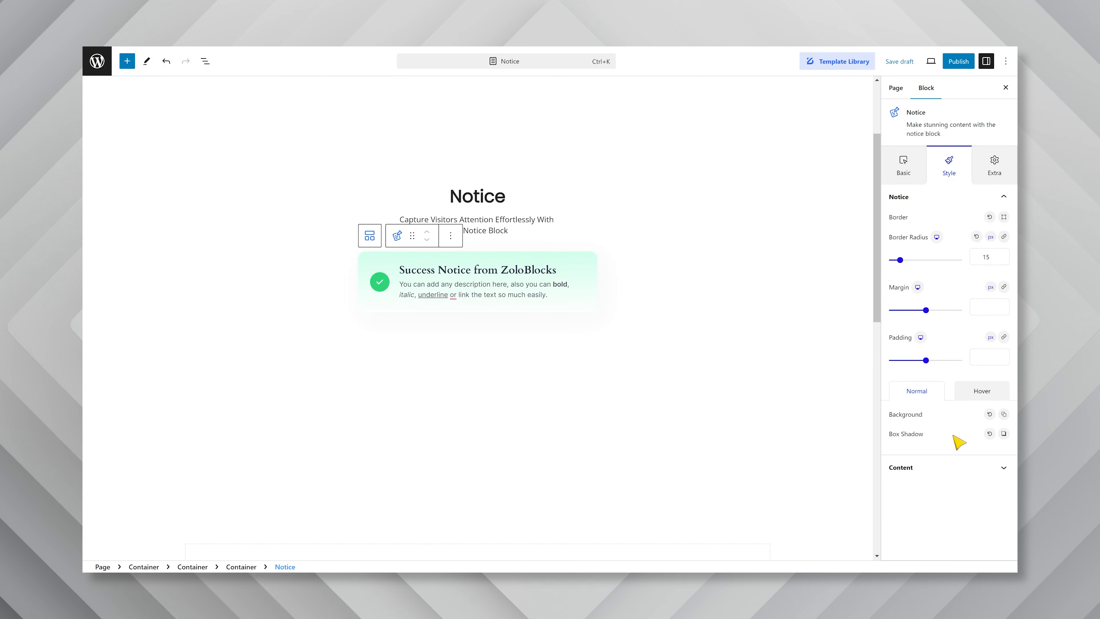
Set the notice icon's colour to #FEFEFE and look at the colour choices for its background.
click(946, 468)
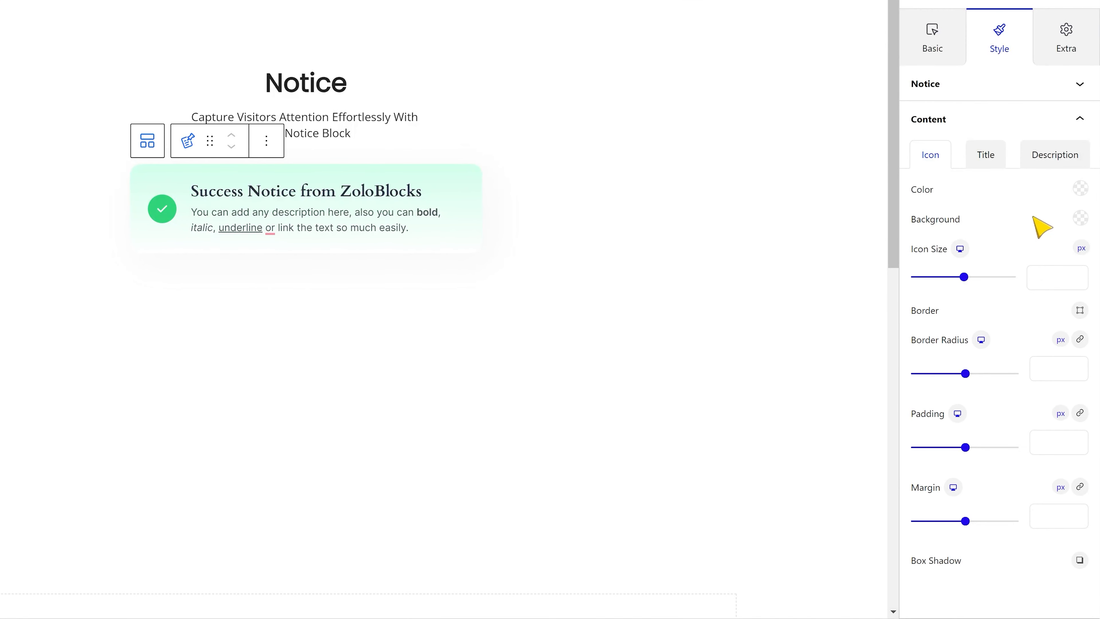
click(1080, 189)
drag(995, 247, 924, 204)
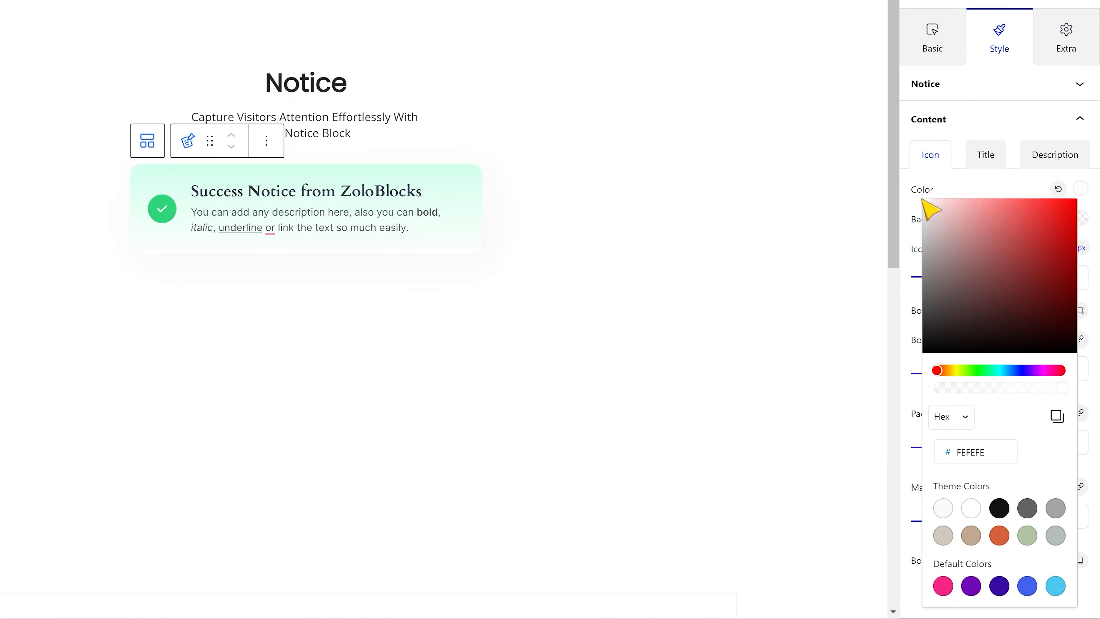
click(992, 196)
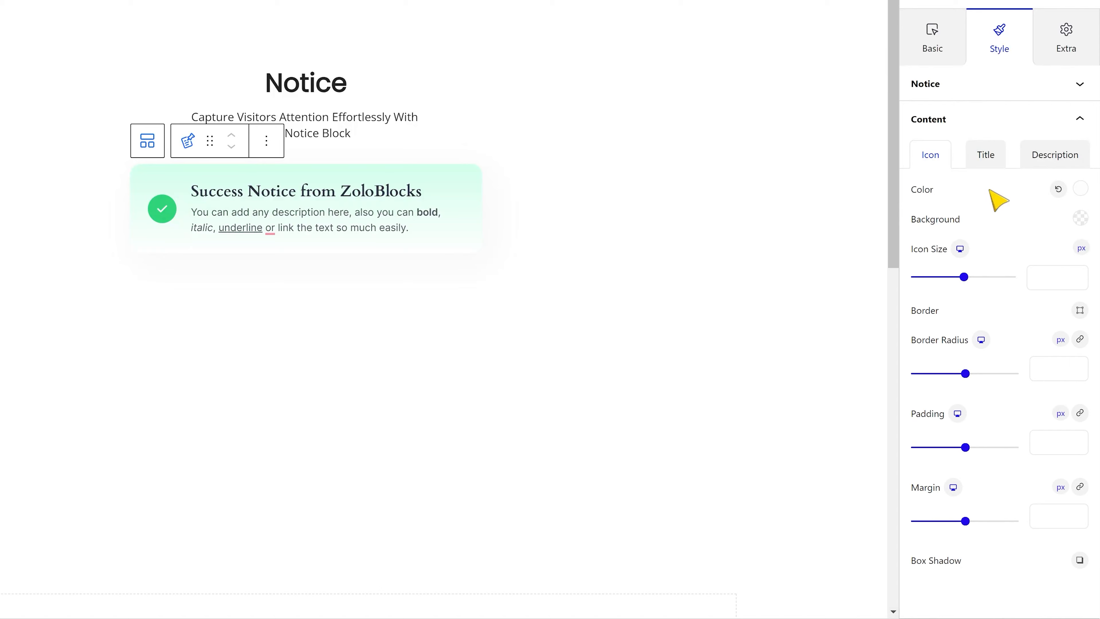
click(1078, 219)
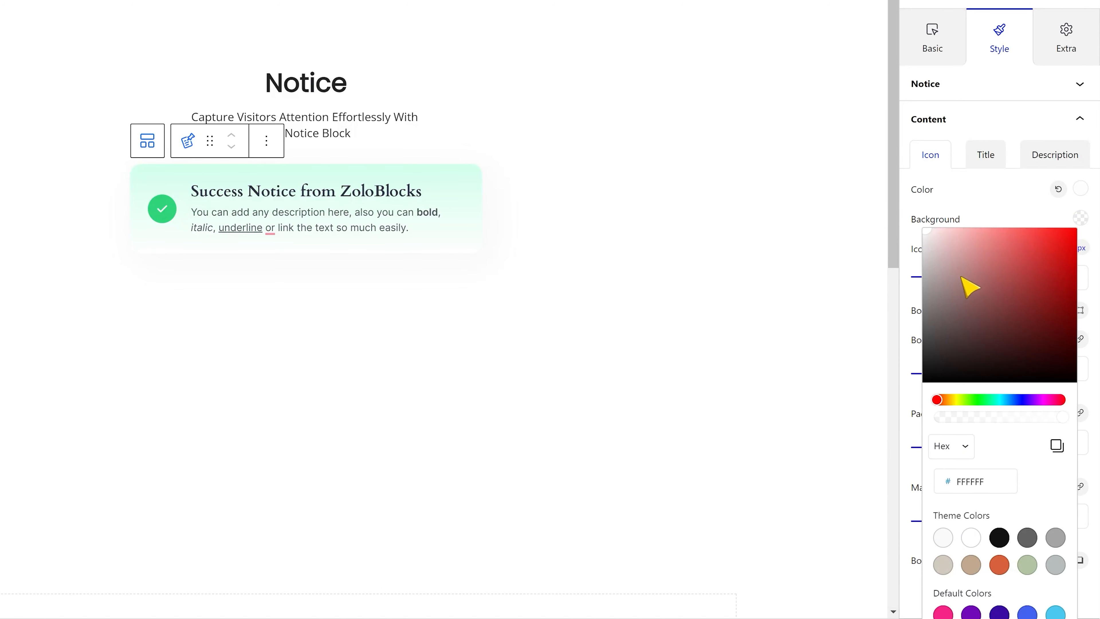
click(991, 223)
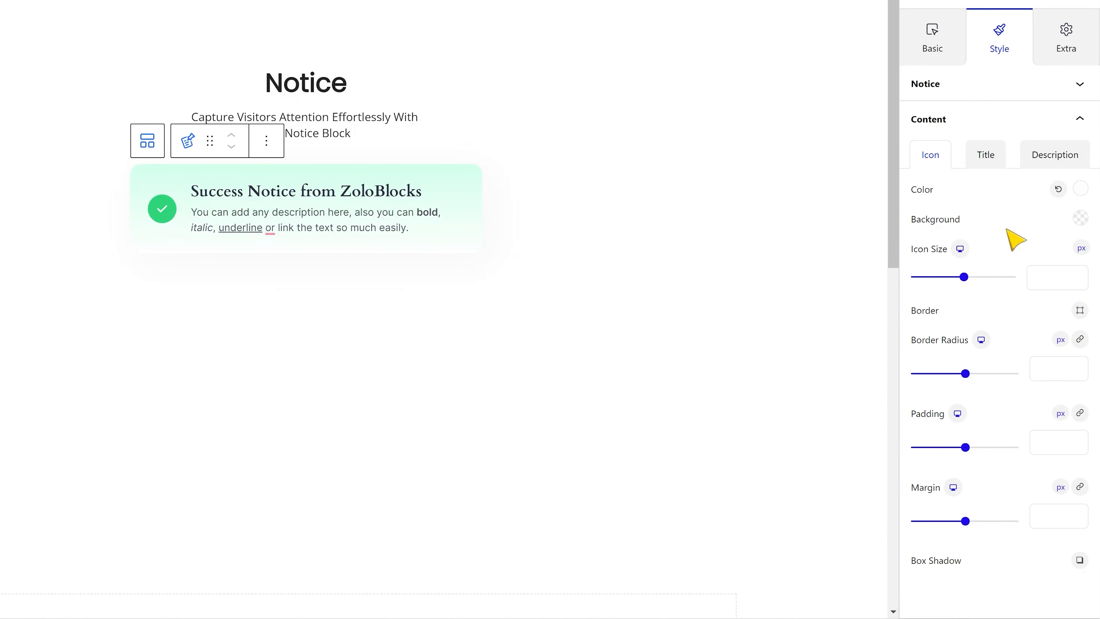
Set the icon size to 15 px and give the icon a solid 10 px border in white (#FFFFFF).
click(1052, 278)
text(15)
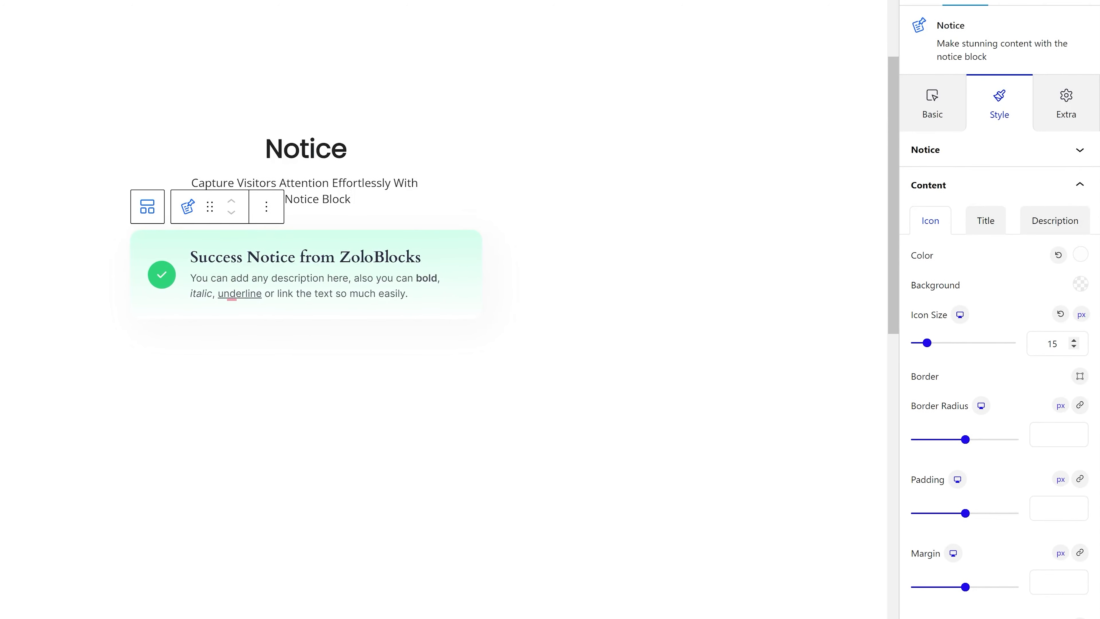
click(1080, 311)
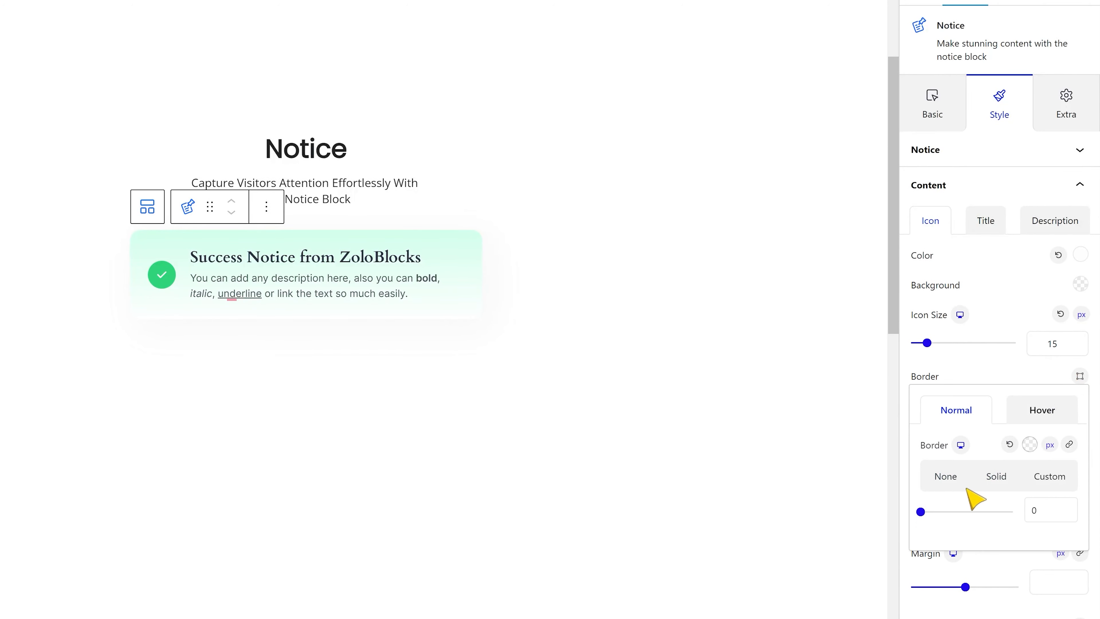
click(995, 482)
click(1027, 511)
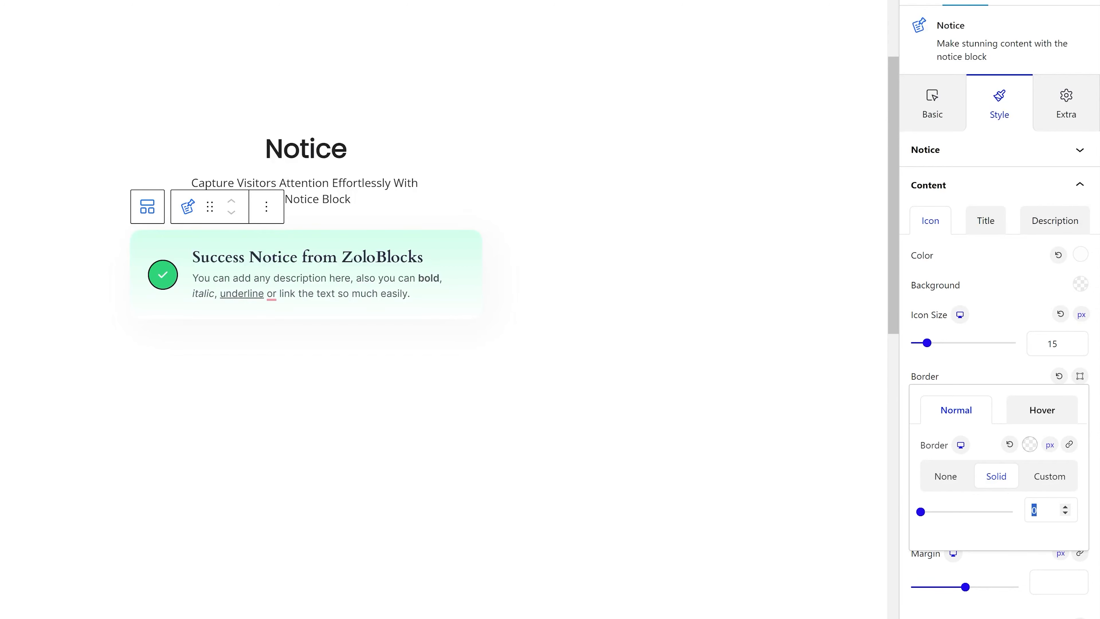
text(10)
click(1029, 444)
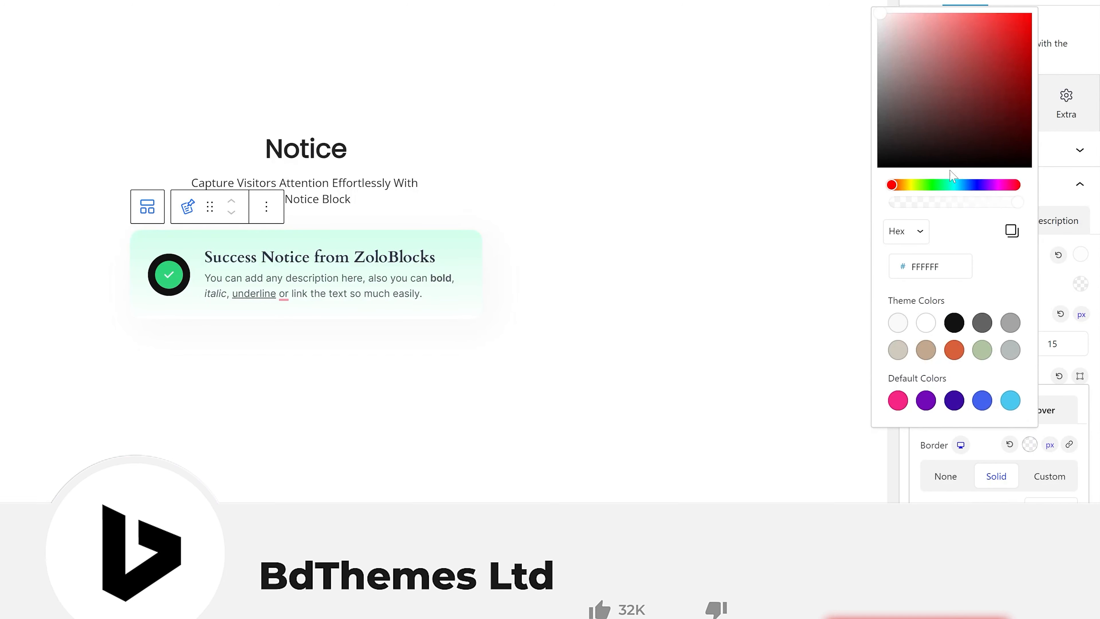
drag(881, 22, 859, 7)
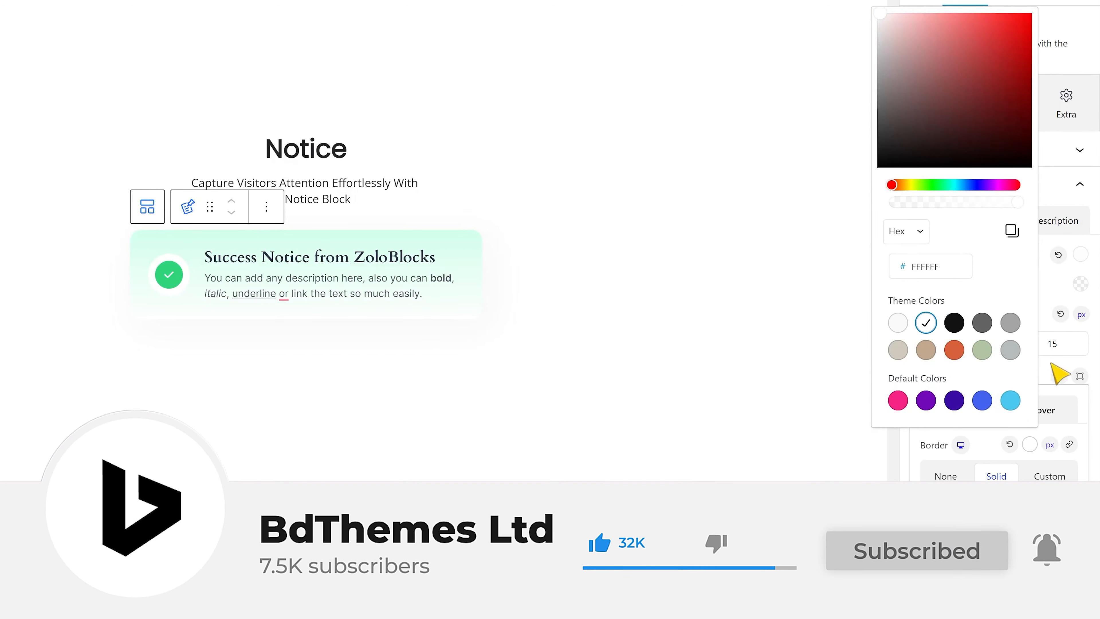
click(1044, 375)
Add an outer box shadow to the icon with Y 1 and blur 10 px in colour #b2ffde.
scroll(1052, 372, down, 3)
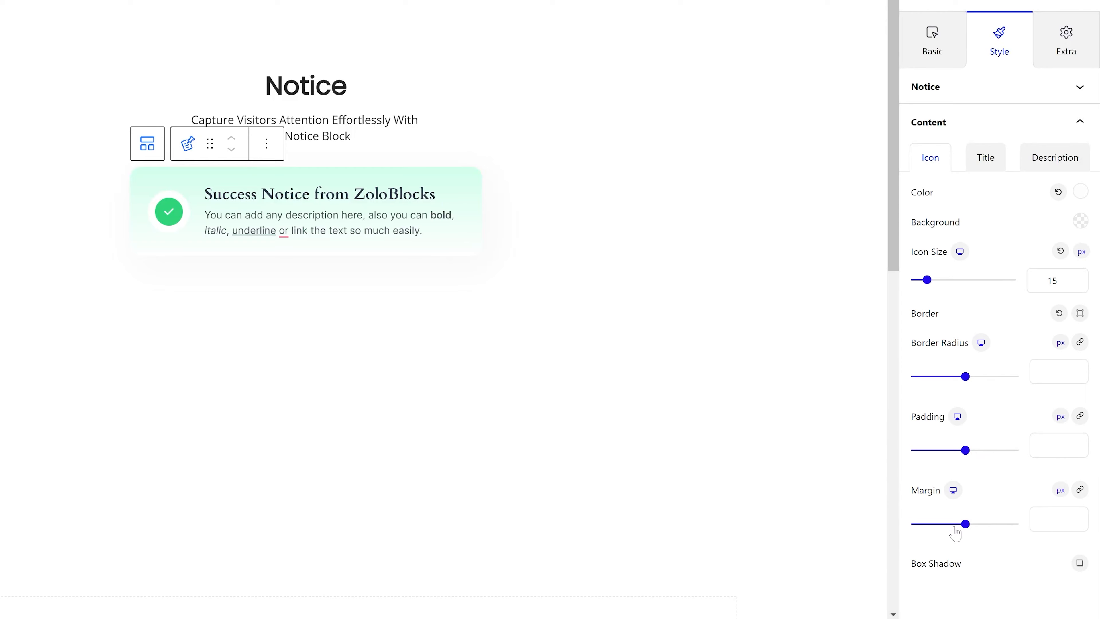
click(1080, 562)
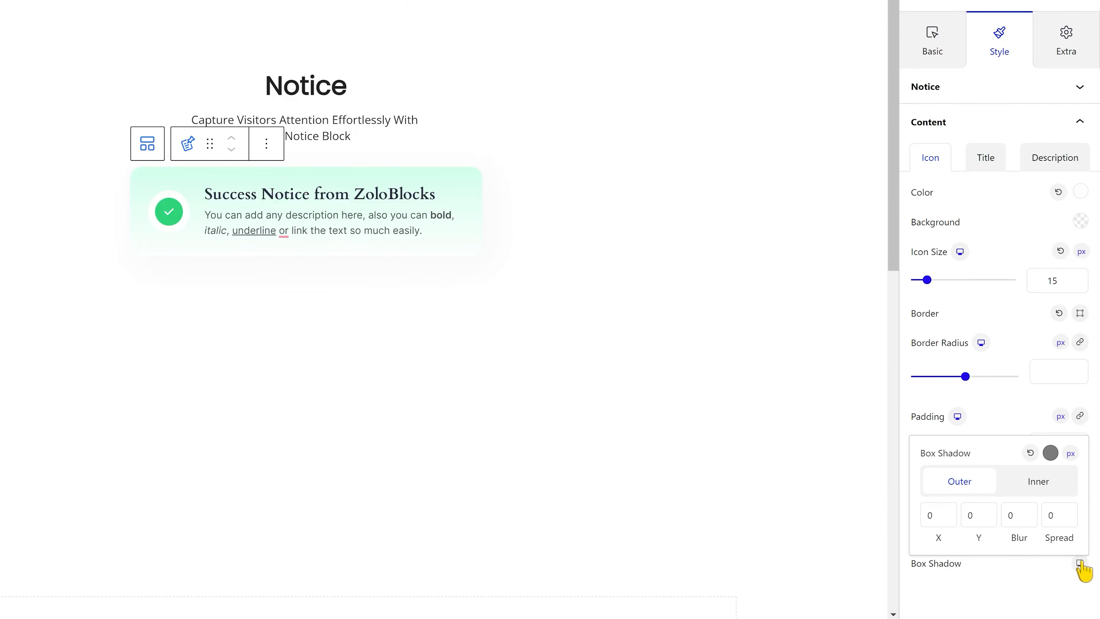
drag(967, 516, 1031, 516)
text(1)
text(10)
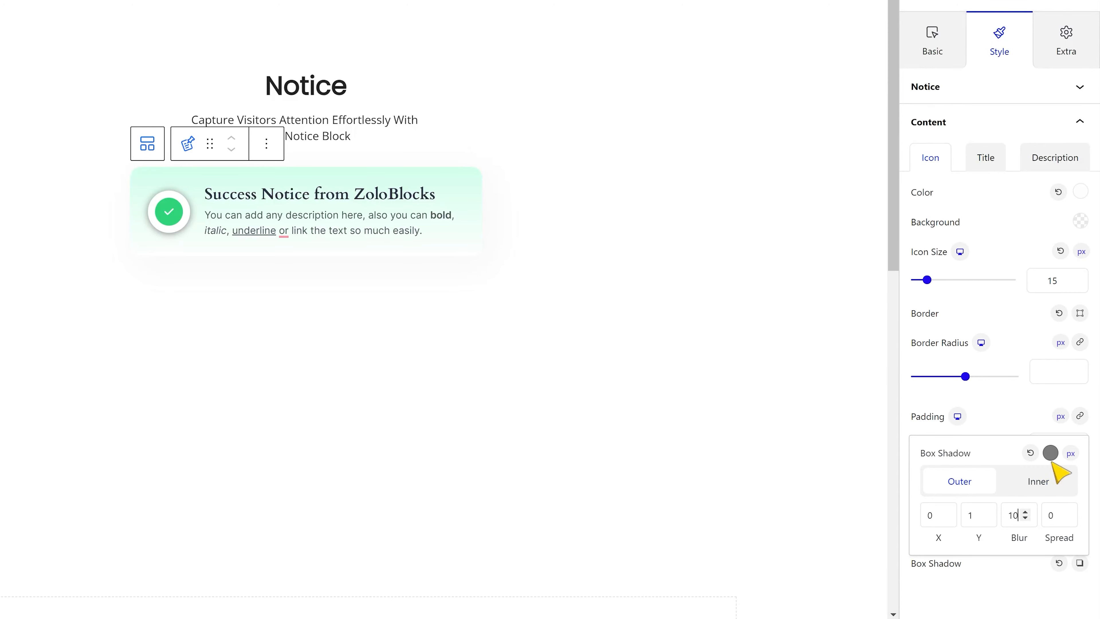
click(1049, 452)
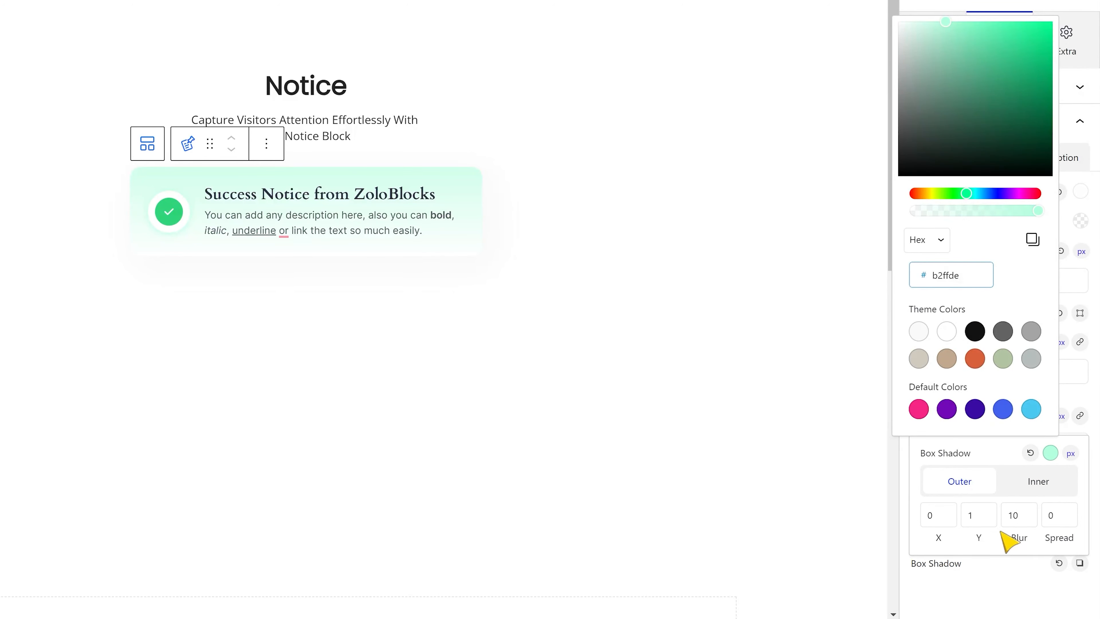
click(1009, 578)
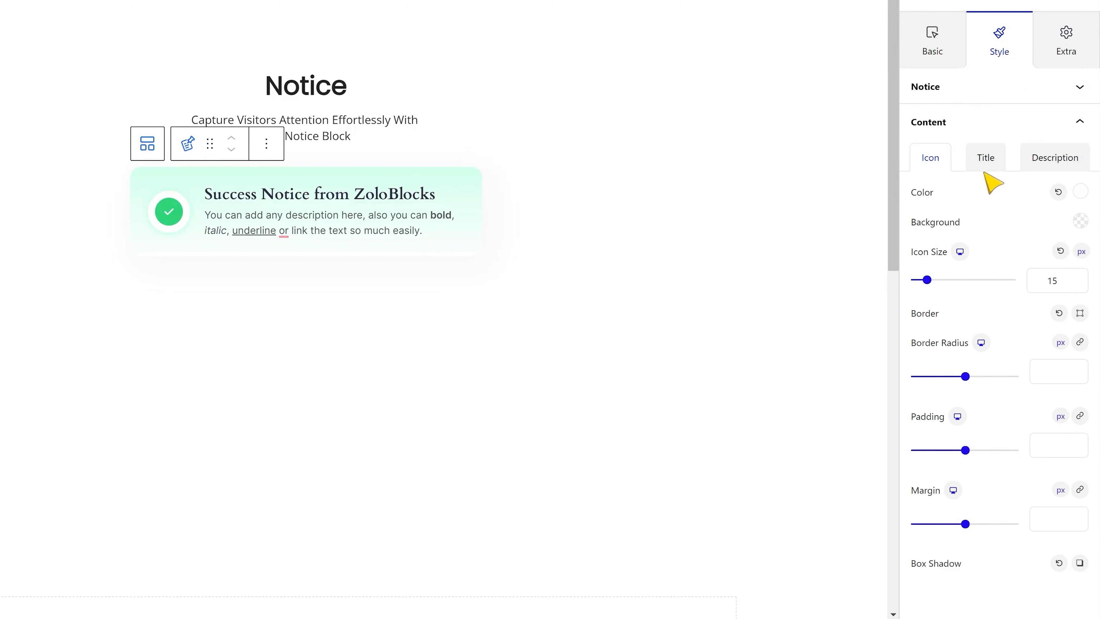
Set the notice title's text colour to #323232.
click(985, 160)
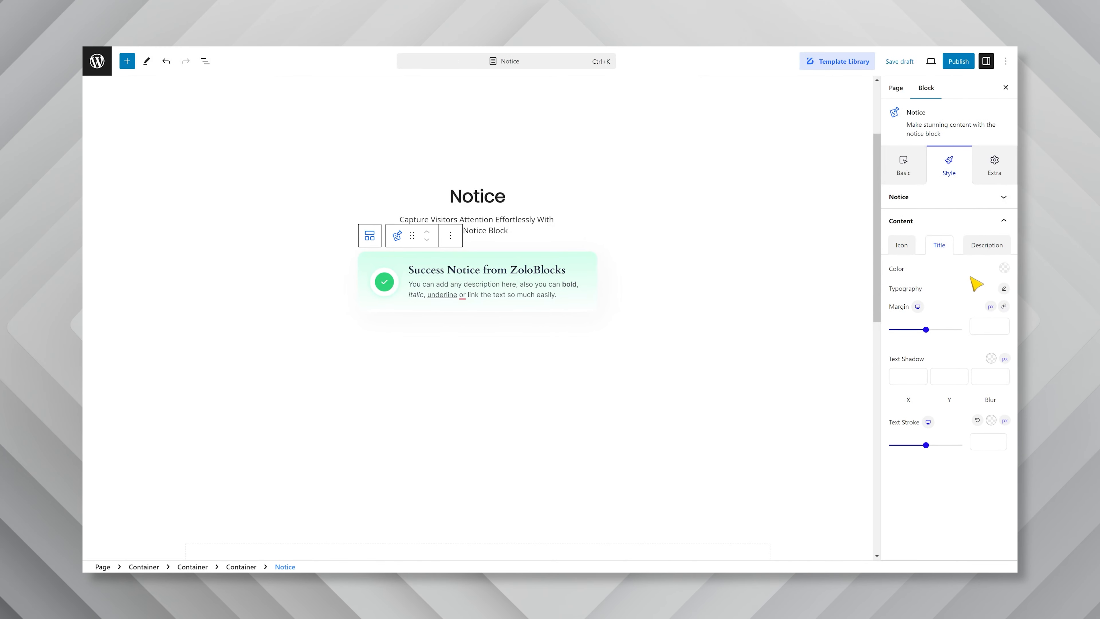
click(1033, 238)
double_click(934, 447)
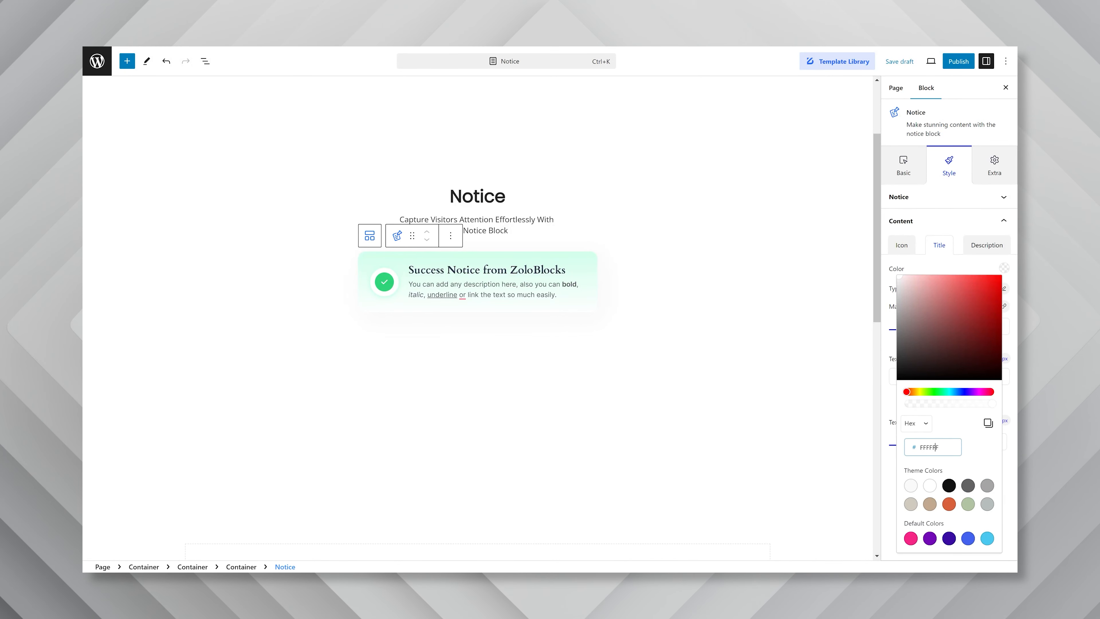
text(323232)
click(950, 269)
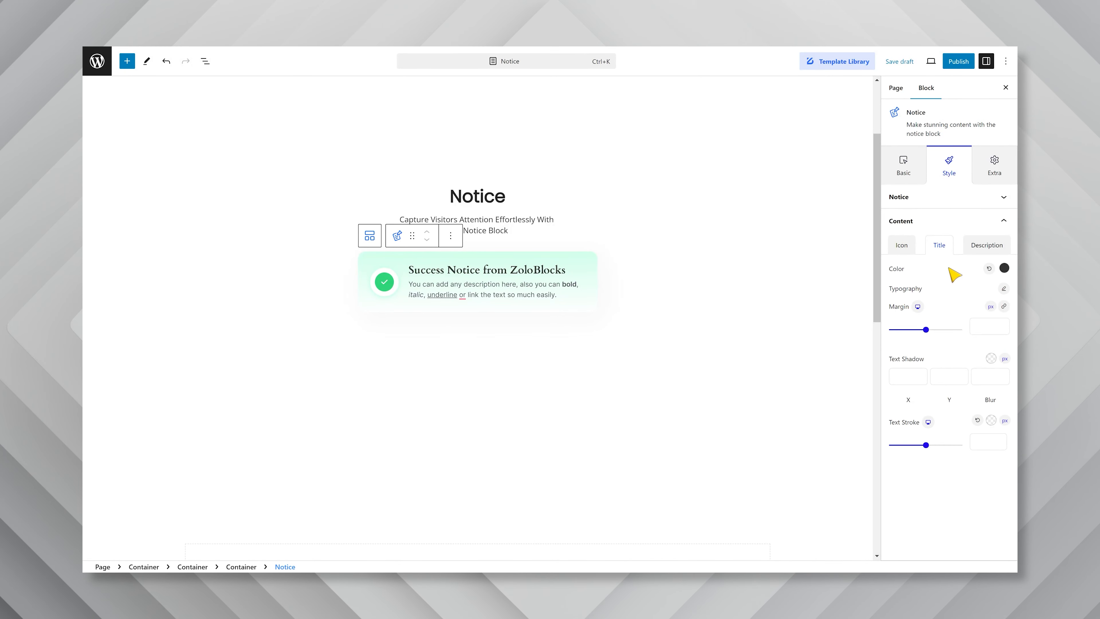
Set the title's typography to the Poppins font at 20 px with font weight 600.
click(1003, 289)
text(po)
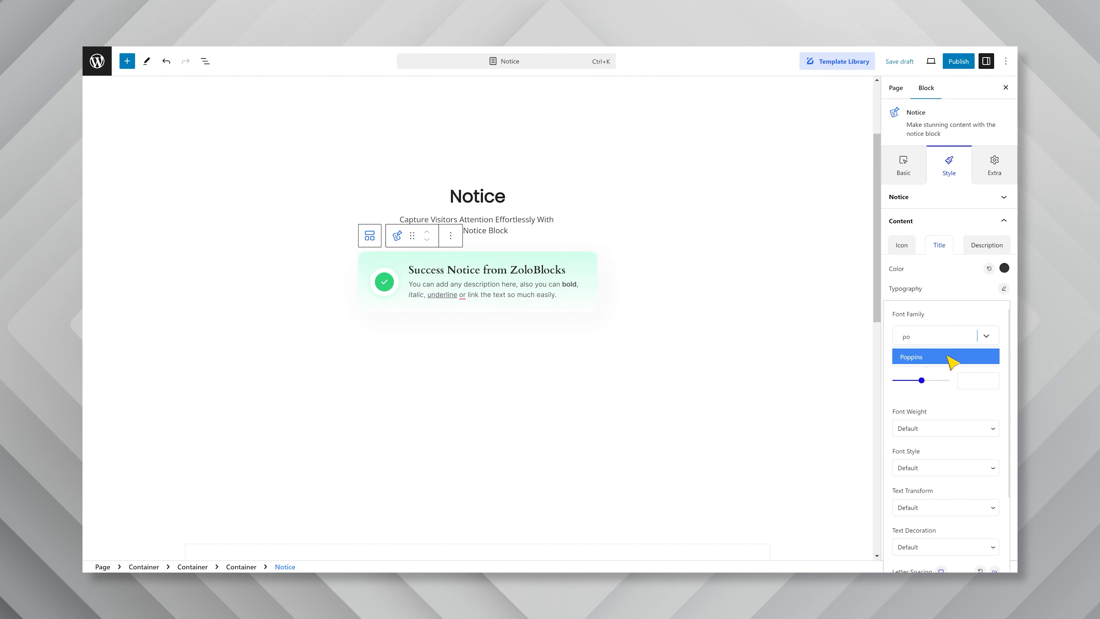
click(953, 357)
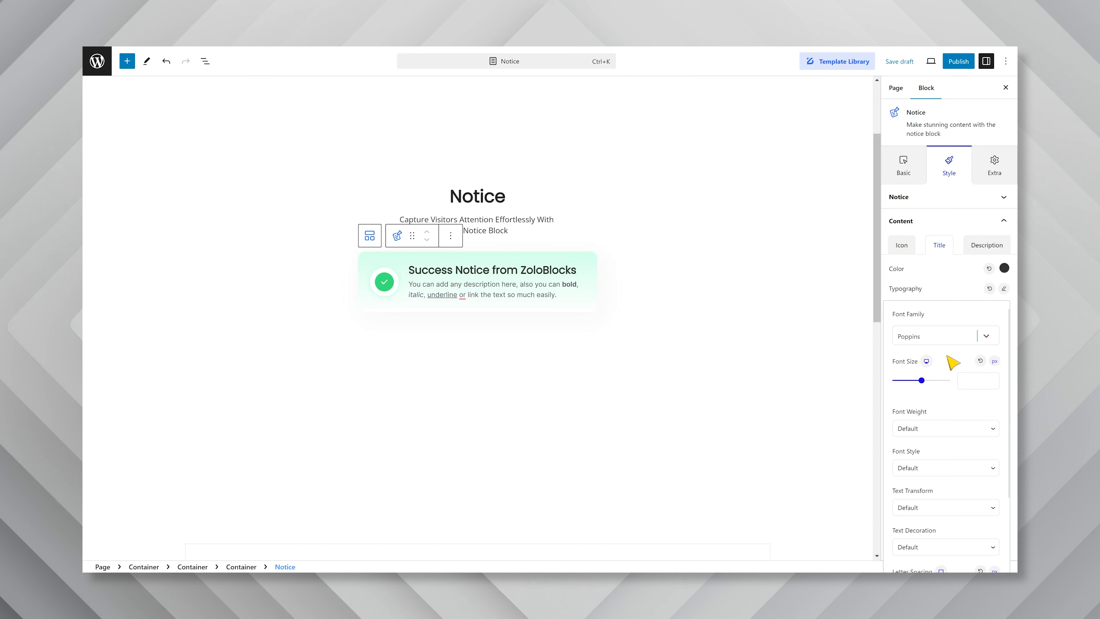
click(975, 380)
text(20)
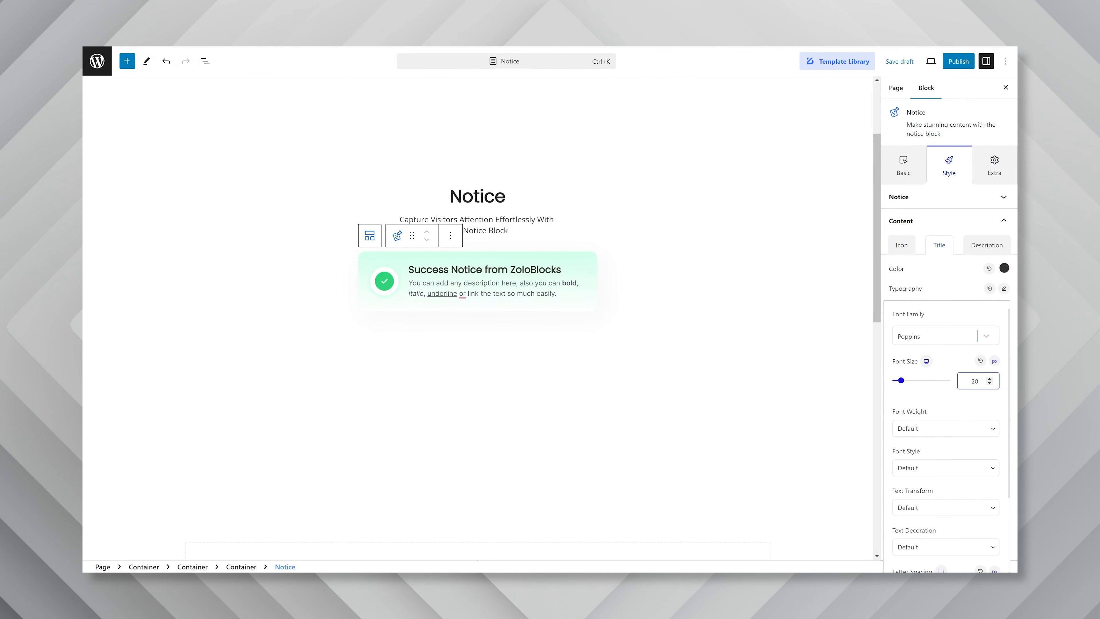
click(970, 434)
click(950, 491)
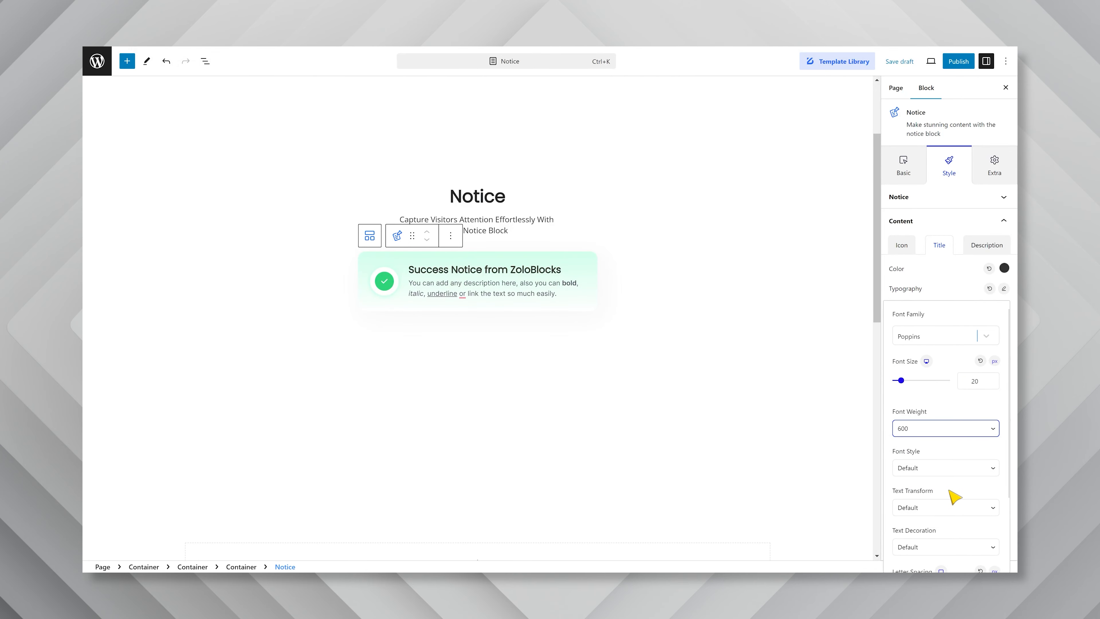
scroll(953, 492, down, 3)
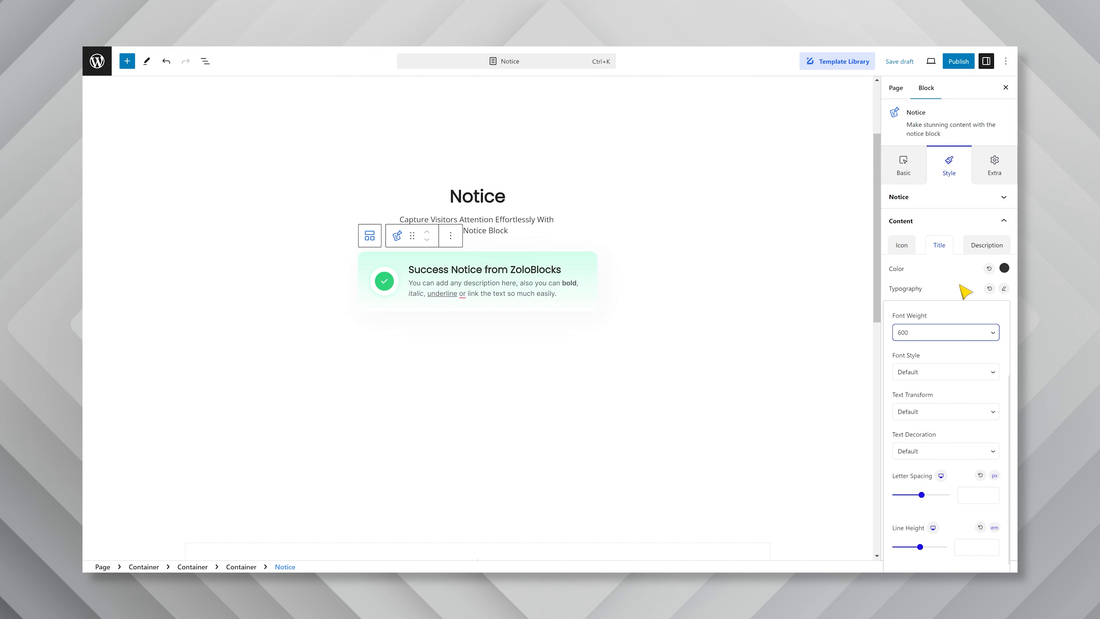
click(960, 286)
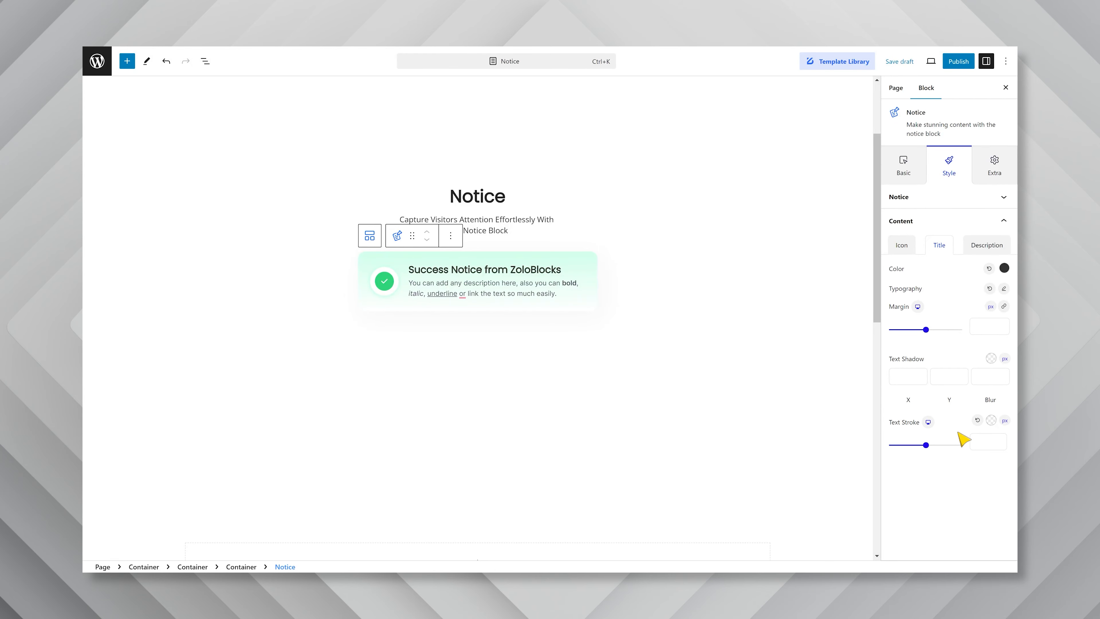
Set the notice description's text colour to #535353.
click(985, 245)
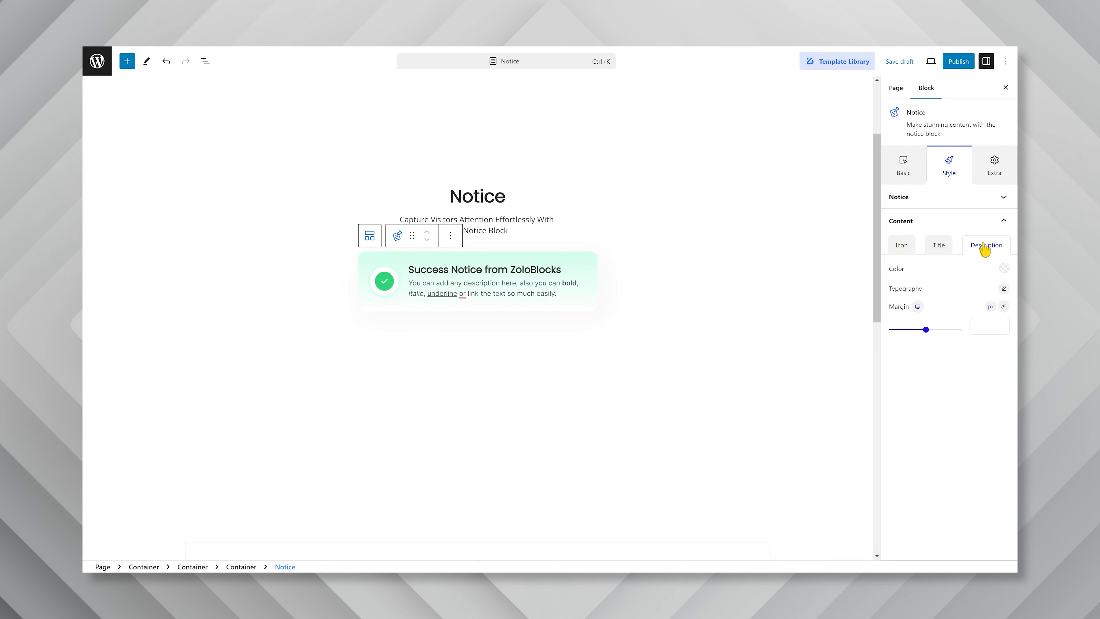
click(1003, 268)
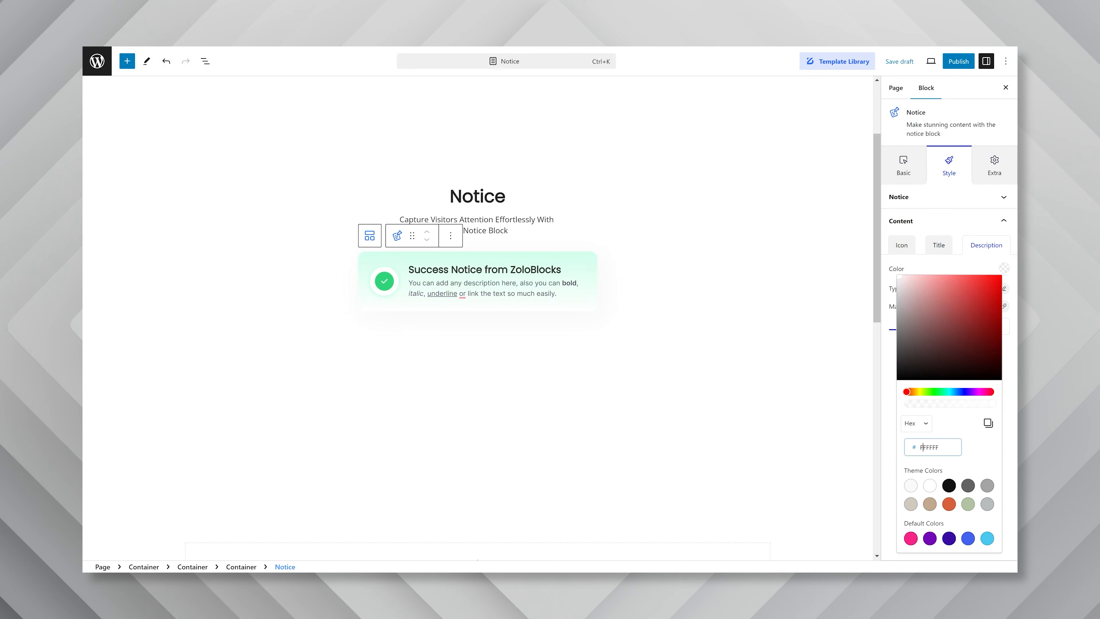
double_click(931, 446)
text(535353)
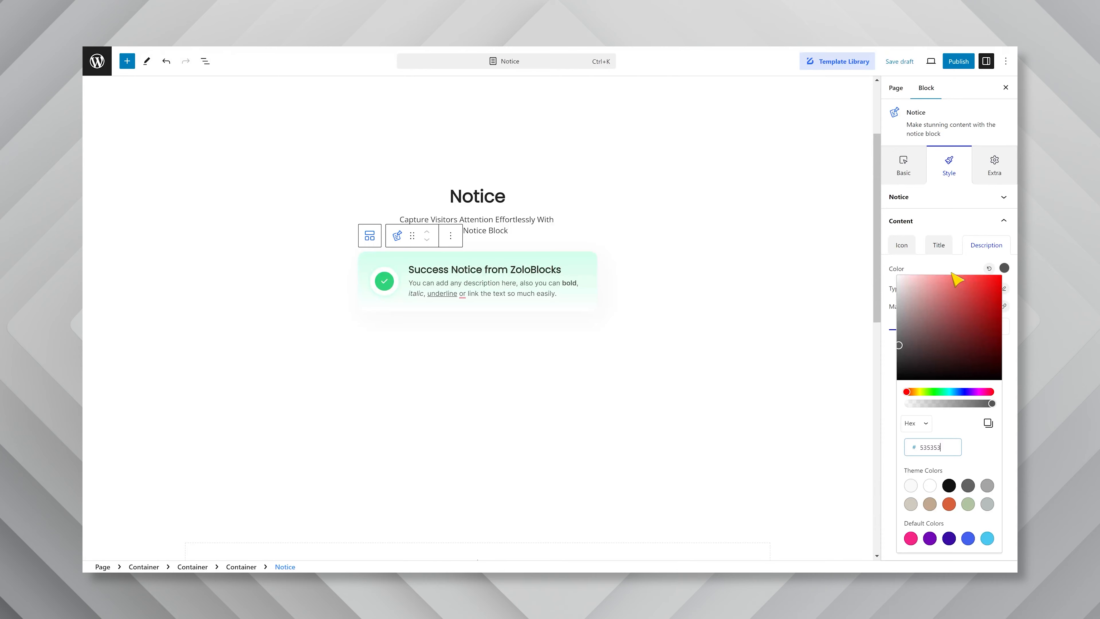
key(Escape)
Set the description's typography to the Open Sans font at 16 px with font weight 400.
click(1003, 288)
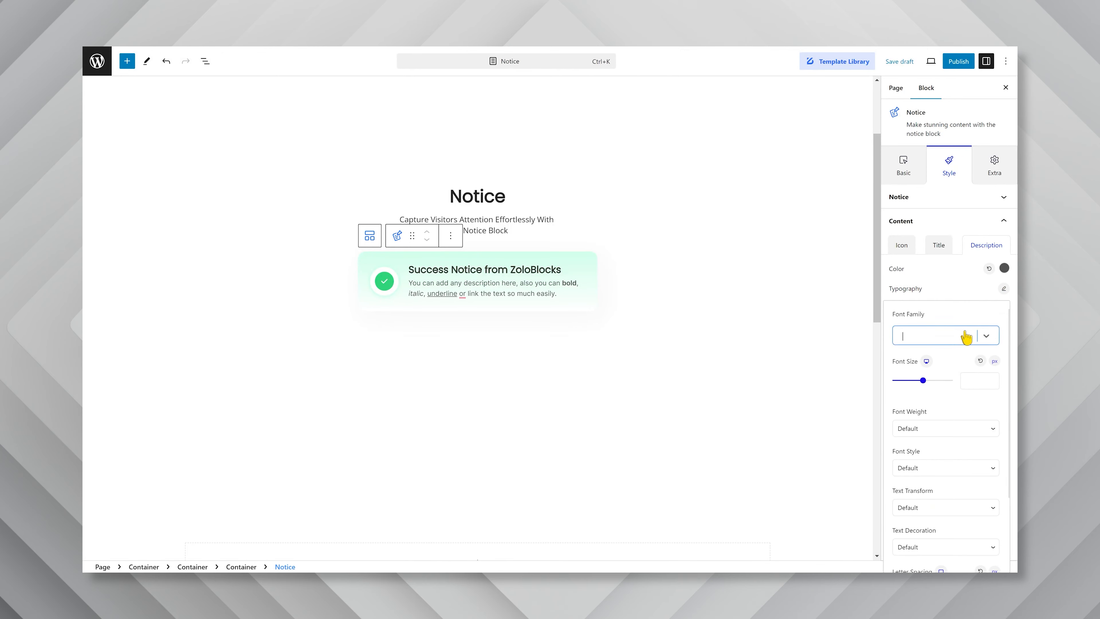
text(op)
key(Return)
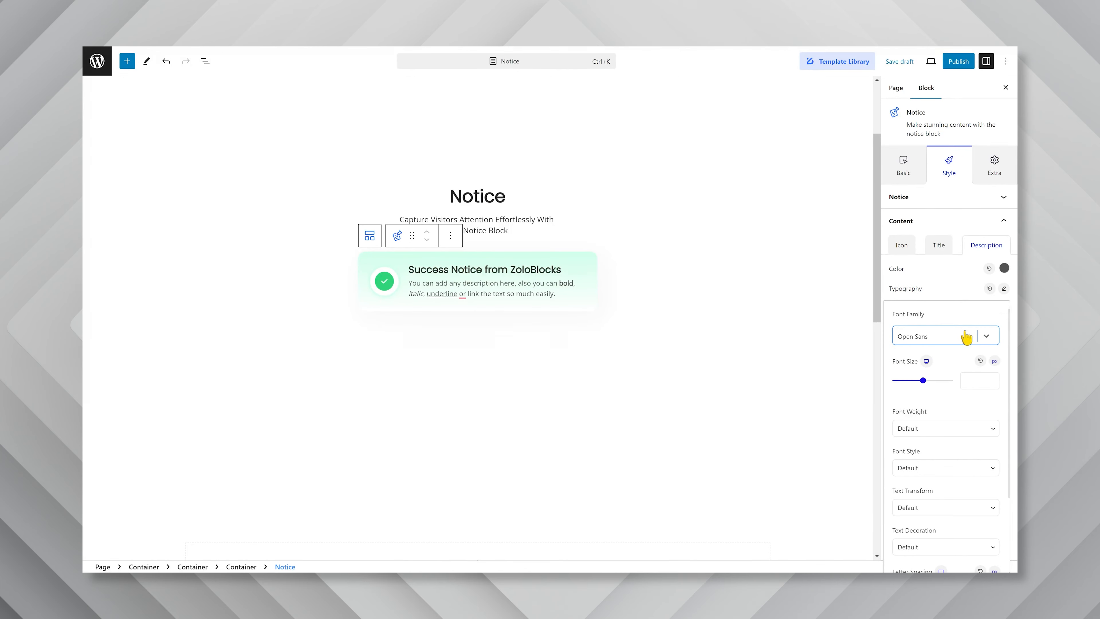
click(974, 380)
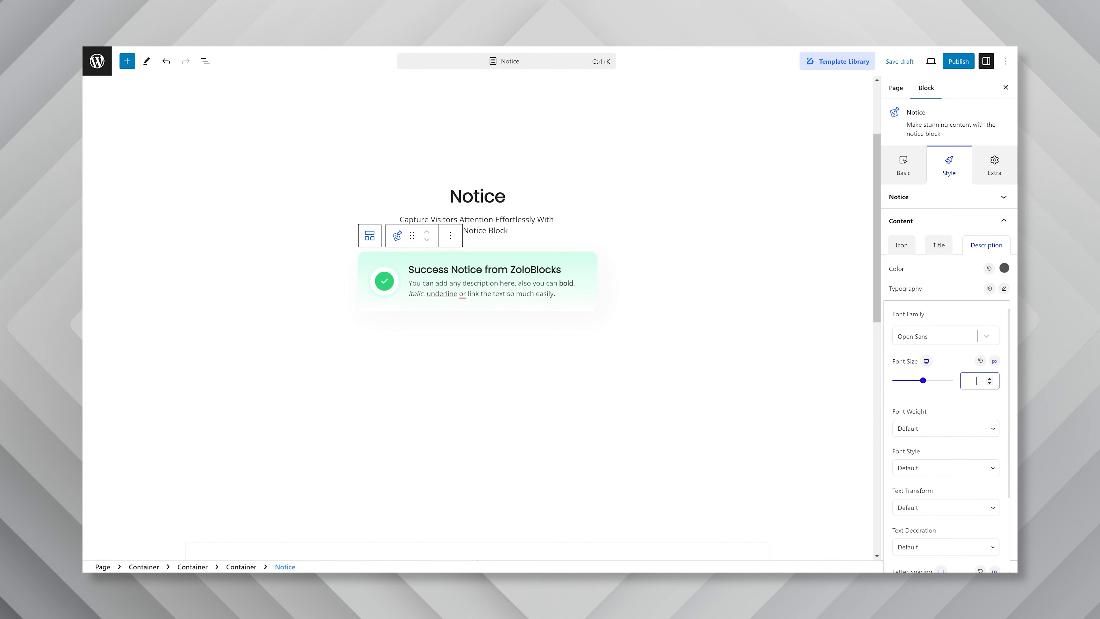
text(16)
click(945, 431)
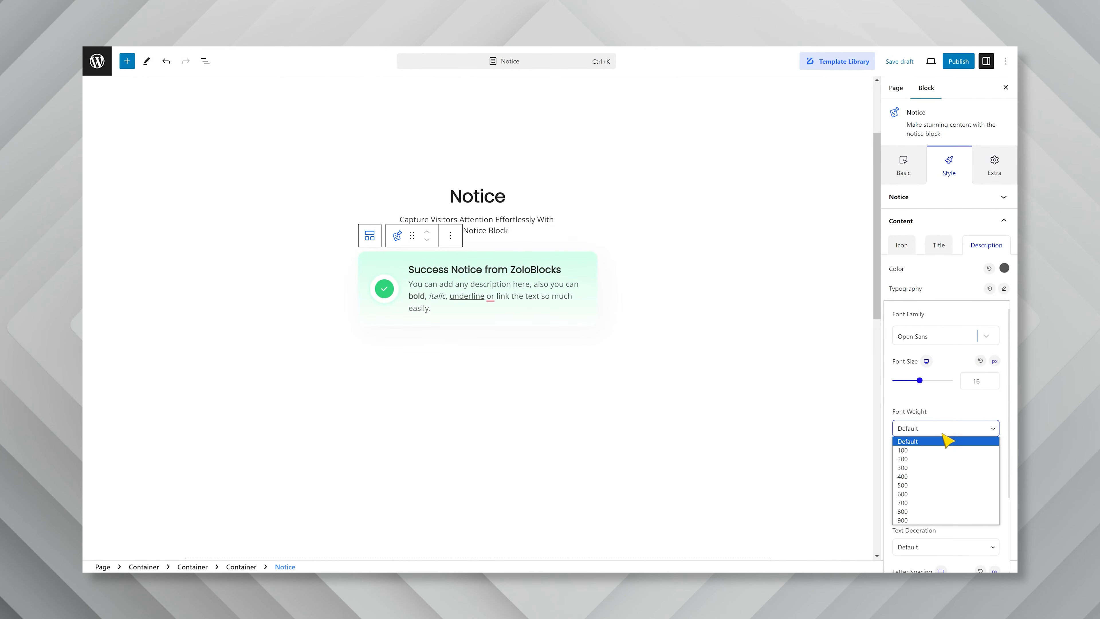
click(928, 478)
scroll(980, 434, down, 3)
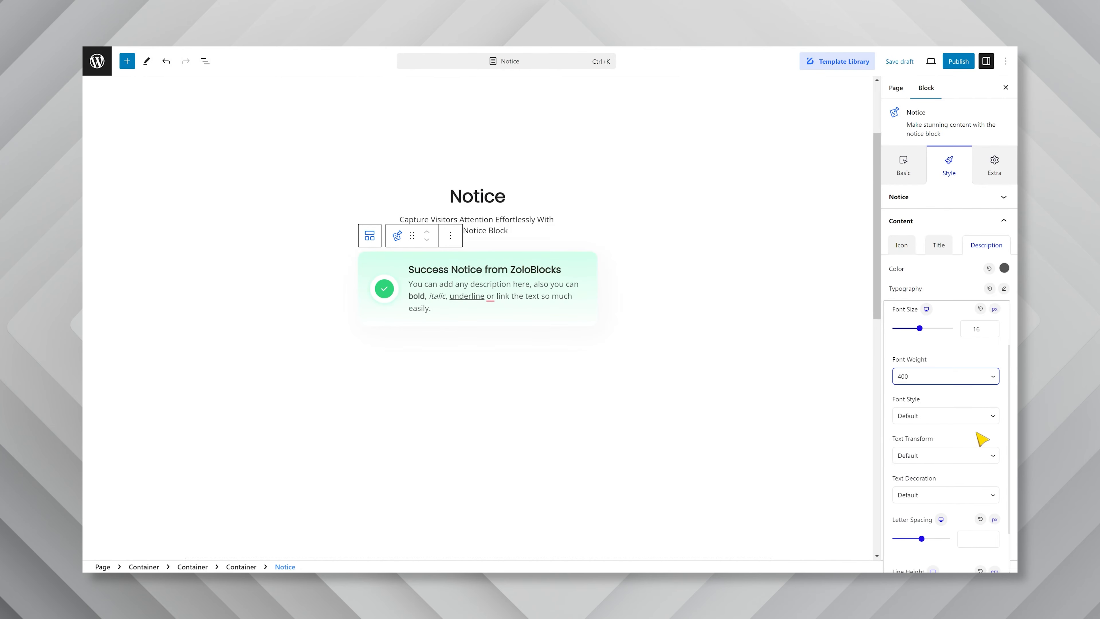
click(958, 296)
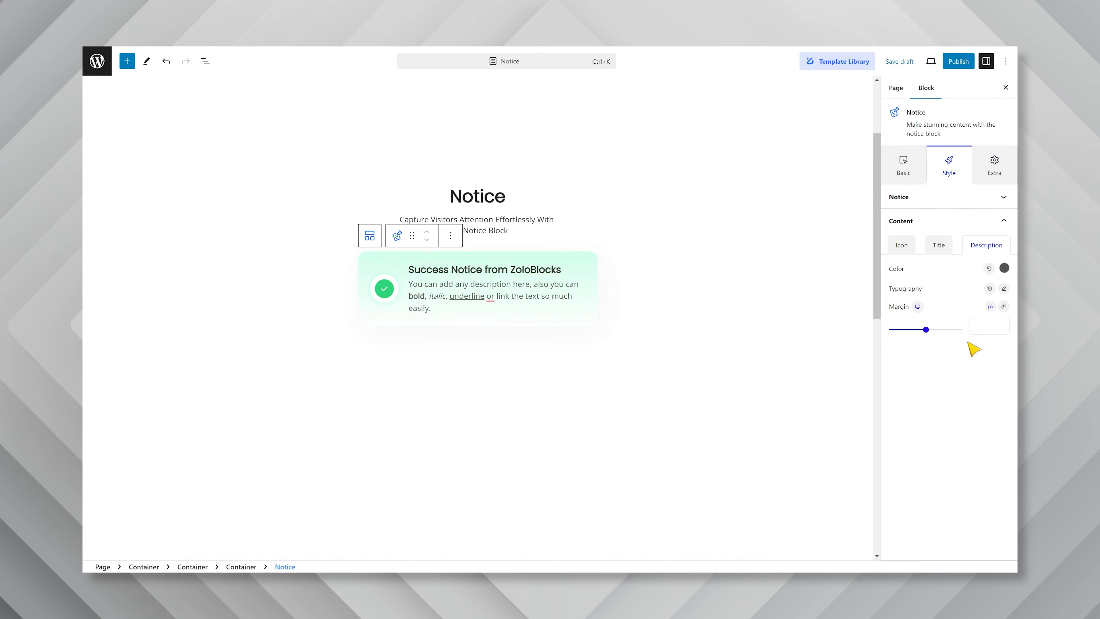